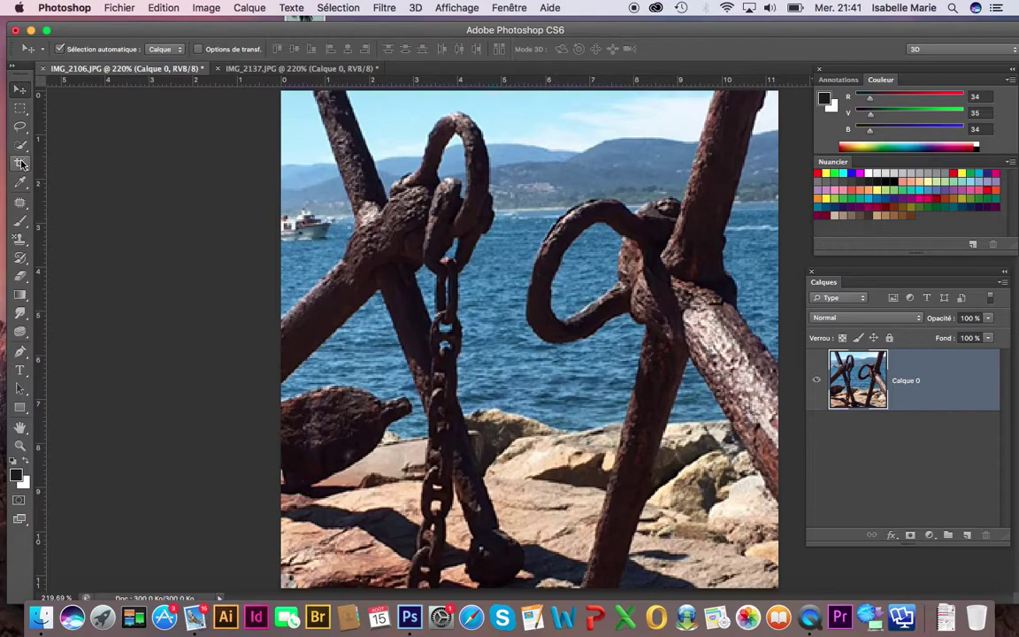
# - Select the rusty anchor with the ring and its hanging chain, from the upper beam down to its foot, using Quick Selection
pyautogui.click(22, 147)
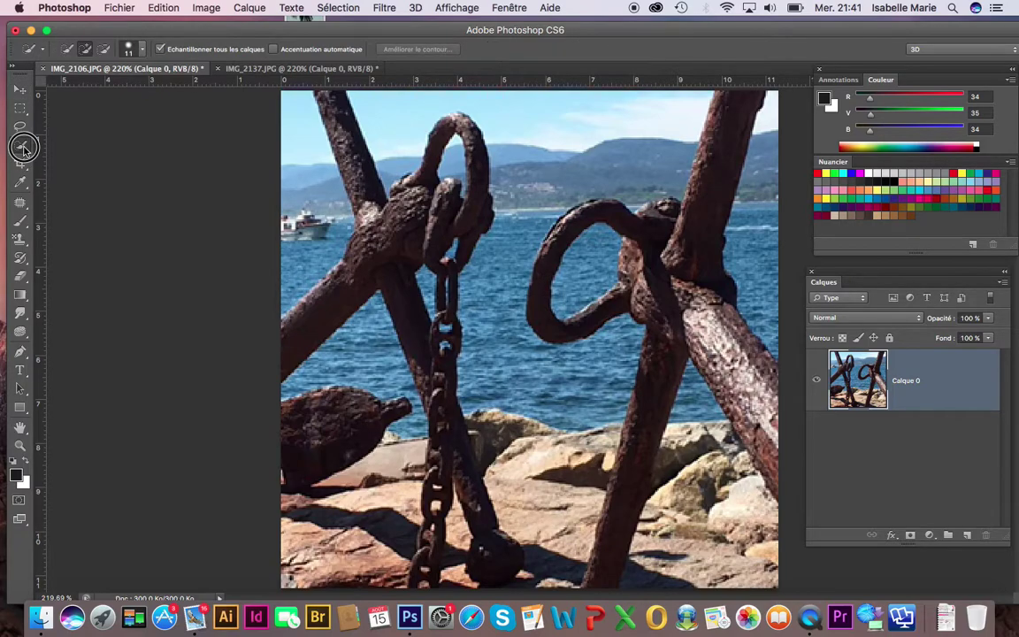
pyautogui.click(62, 144)
pyautogui.moveTo(338, 202)
pyautogui.mouseDown()
pyautogui.moveTo(373, 249)
pyautogui.moveTo(331, 298)
pyautogui.mouseUp()
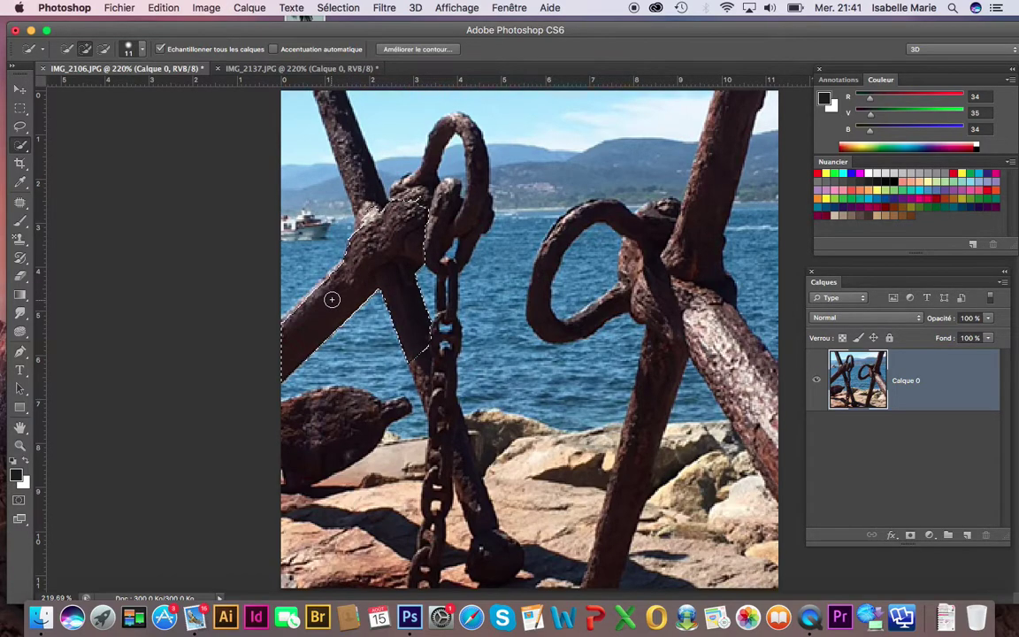
pyautogui.moveTo(334, 196)
pyautogui.mouseDown()
pyautogui.moveTo(370, 211)
pyautogui.moveTo(362, 167)
pyautogui.mouseUp()
pyautogui.moveTo(412, 209); pyautogui.dragTo(441, 221)
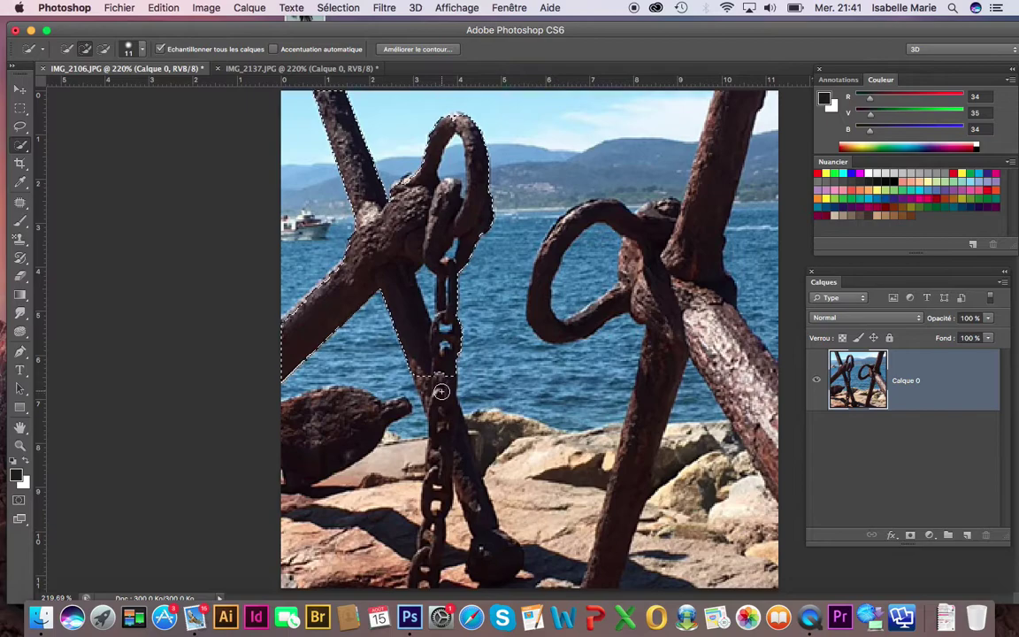
pyautogui.moveTo(442, 398)
pyautogui.mouseDown()
pyautogui.moveTo(453, 457)
pyautogui.moveTo(434, 473)
pyautogui.moveTo(474, 533)
pyautogui.mouseUp()
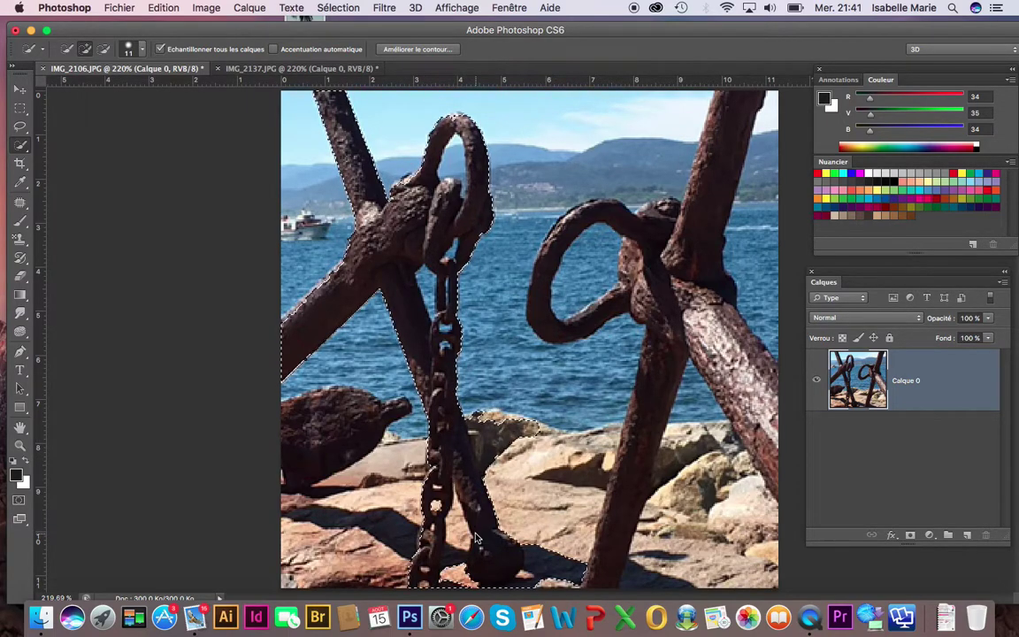
# - Subtract the background gaps inside the ring, beside the chain and near the anchor's foot from the selection, keeping the chain link selected
pyautogui.press('alt')
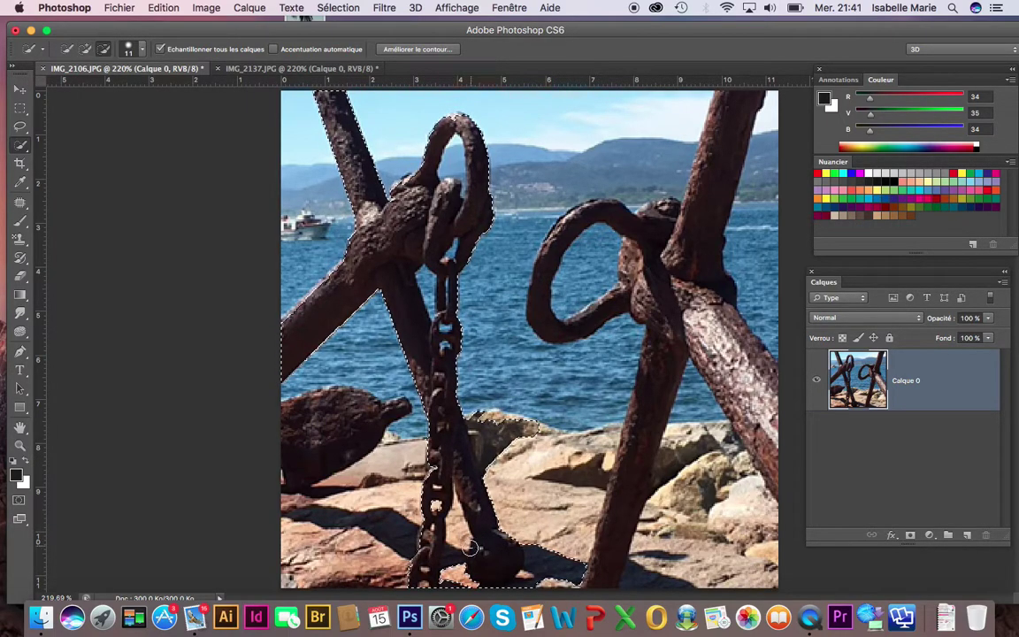
pyautogui.keyDown('alt'); pyautogui.click(456, 572); pyautogui.keyUp('alt')
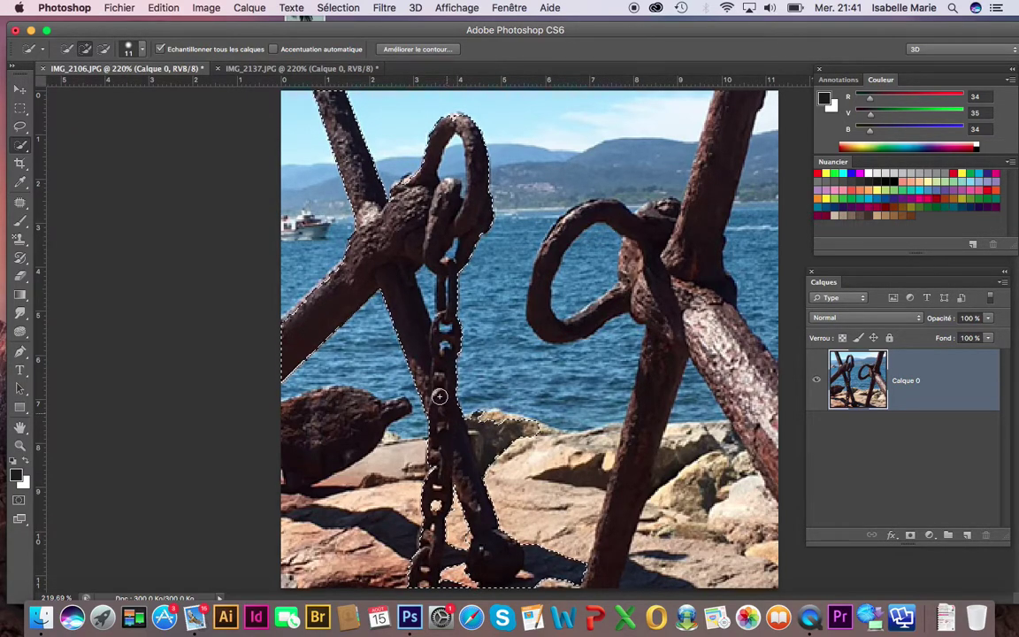
pyautogui.press('alt')
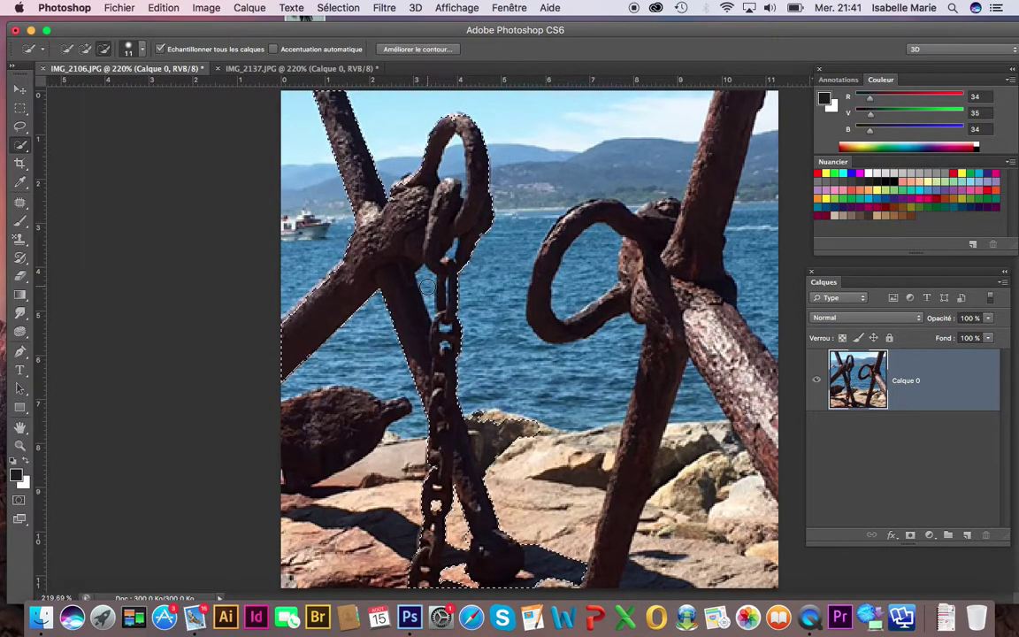
pyautogui.press('alt')
pyautogui.keyDown('alt'); pyautogui.click(452, 158); pyautogui.keyUp('alt')
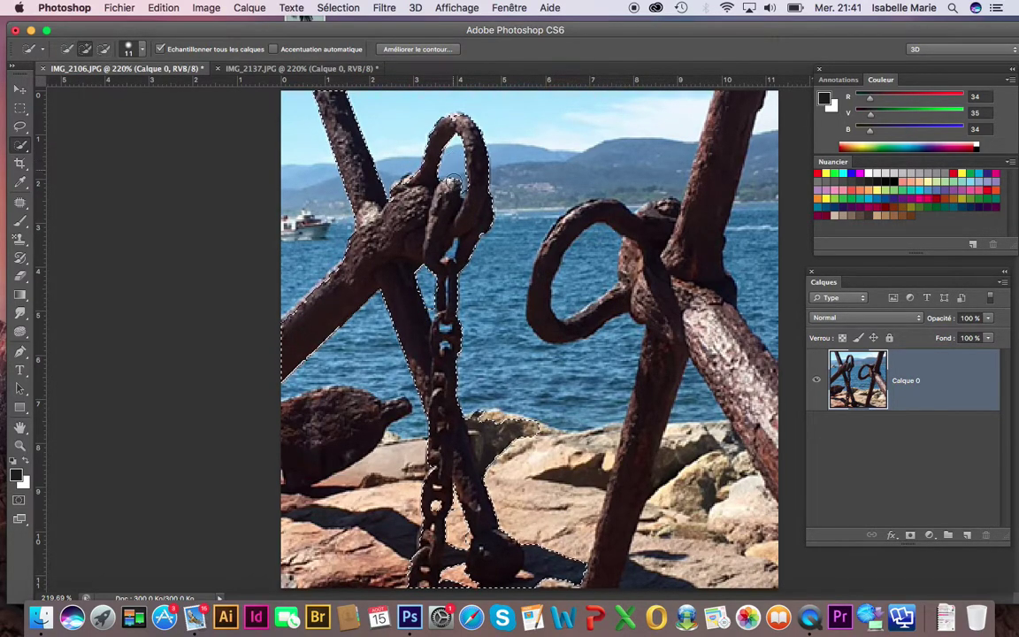
pyautogui.keyDown('alt'); pyautogui.click(451, 253); pyautogui.keyUp('alt')
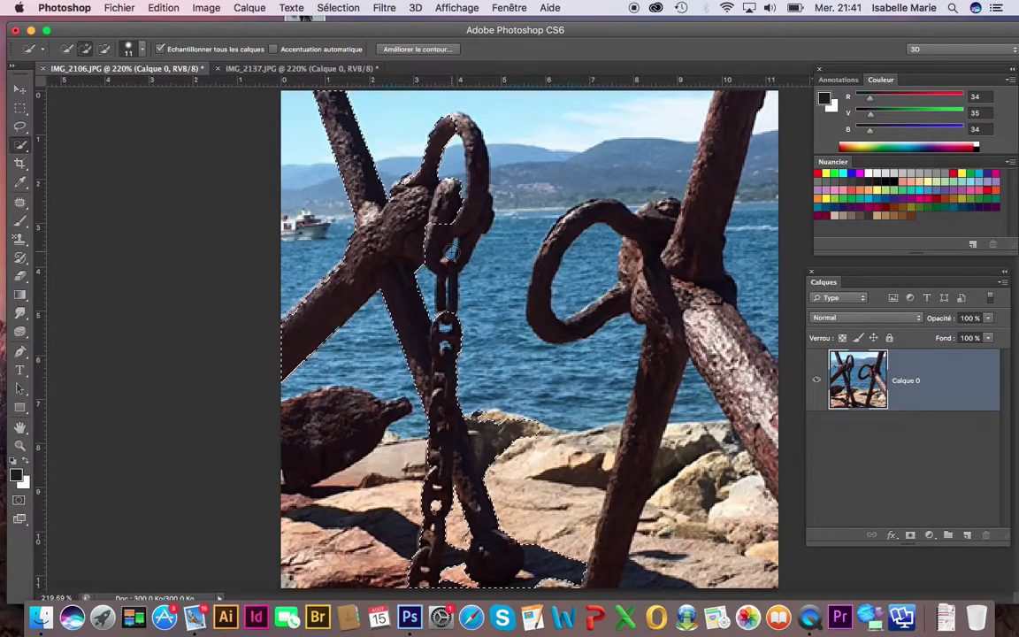
pyautogui.click(452, 267)
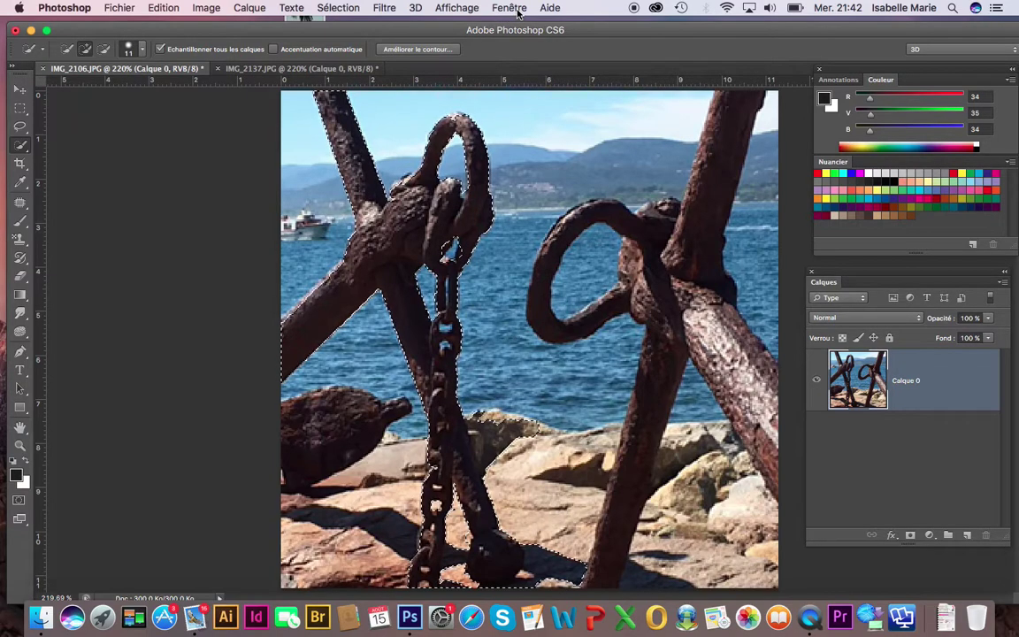
# - Save the anchor selection as a new channel named "Sélection 1" in IMG_2106.JPG
pyautogui.click(351, 11)
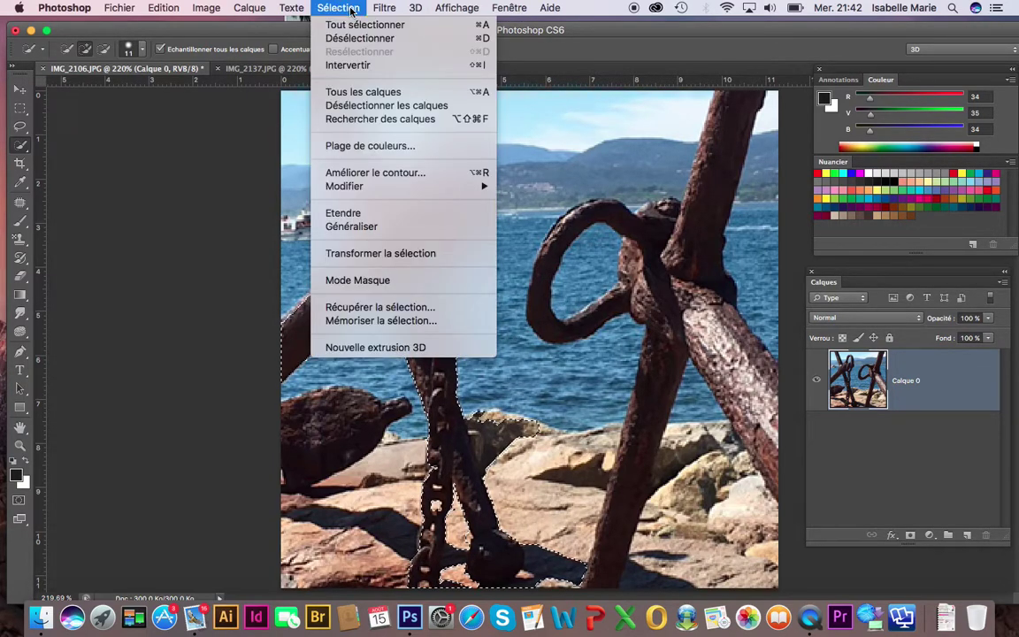
pyautogui.click(366, 324)
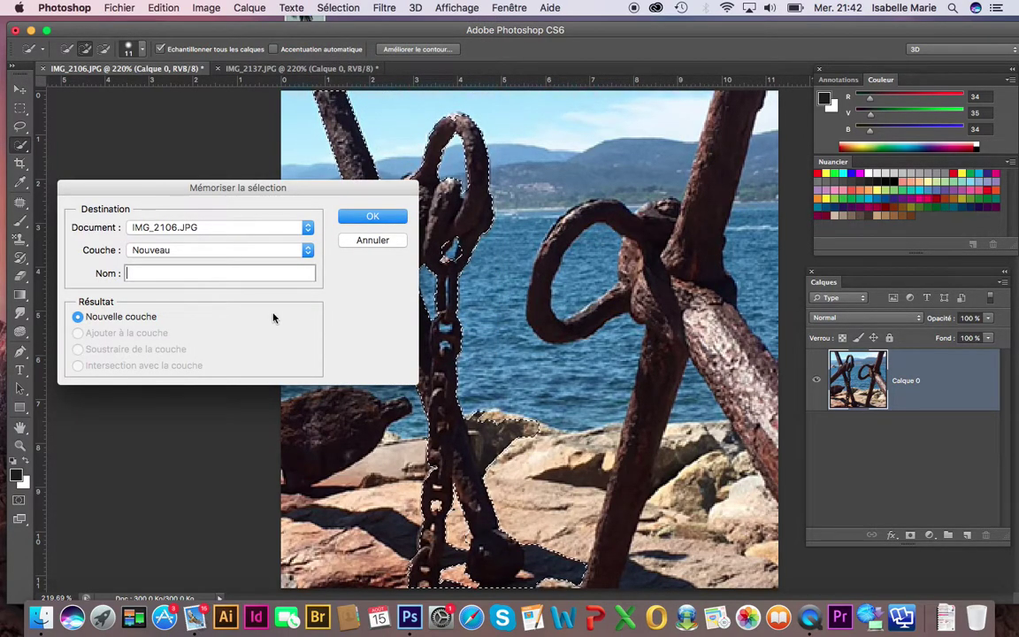
pyautogui.write('S')
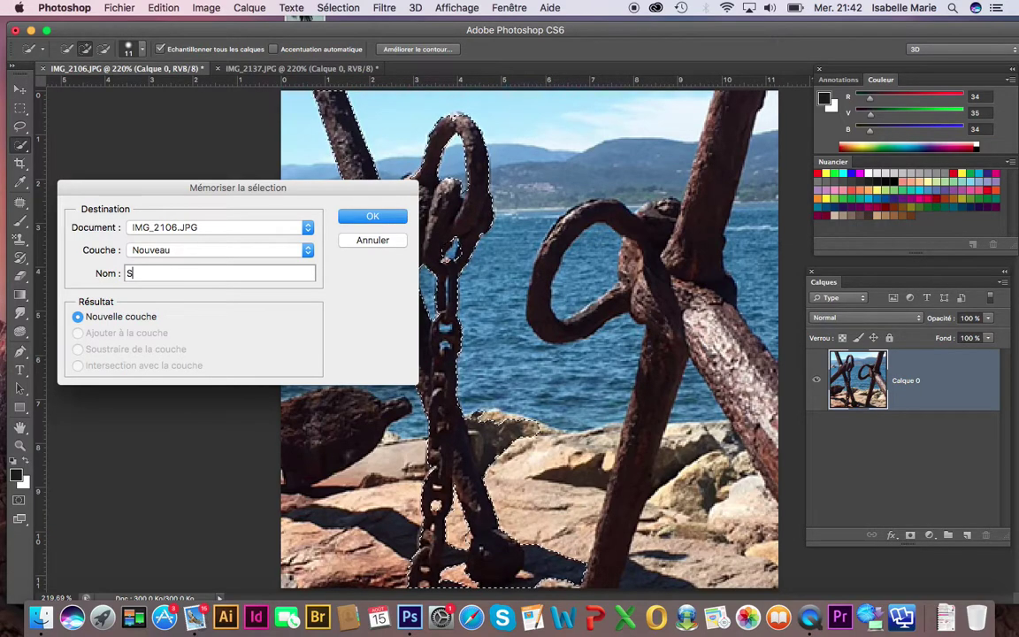
pyautogui.write('élection 1')
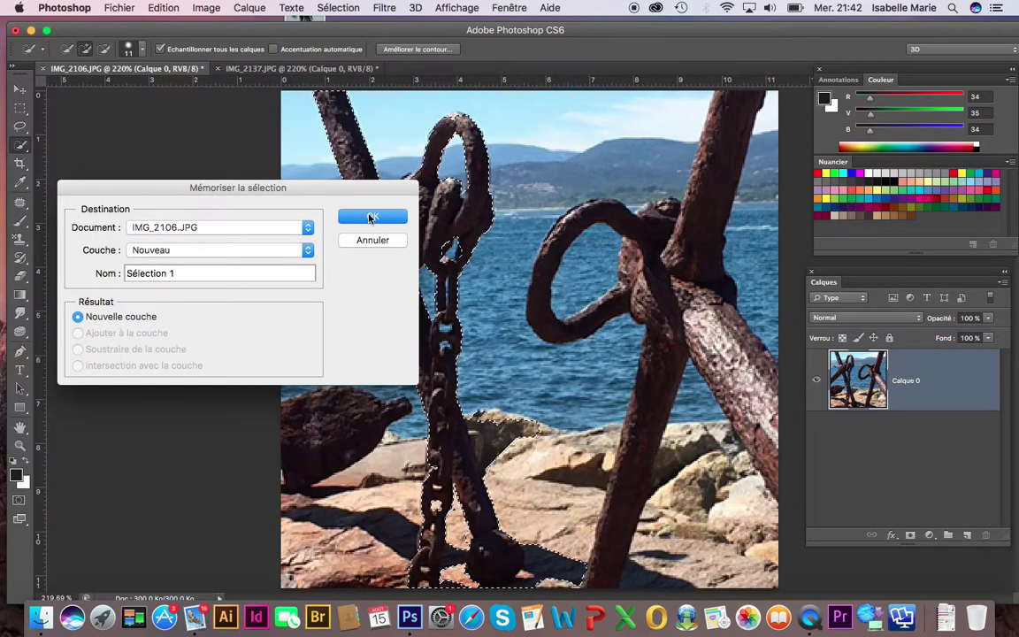
pyautogui.click(371, 217)
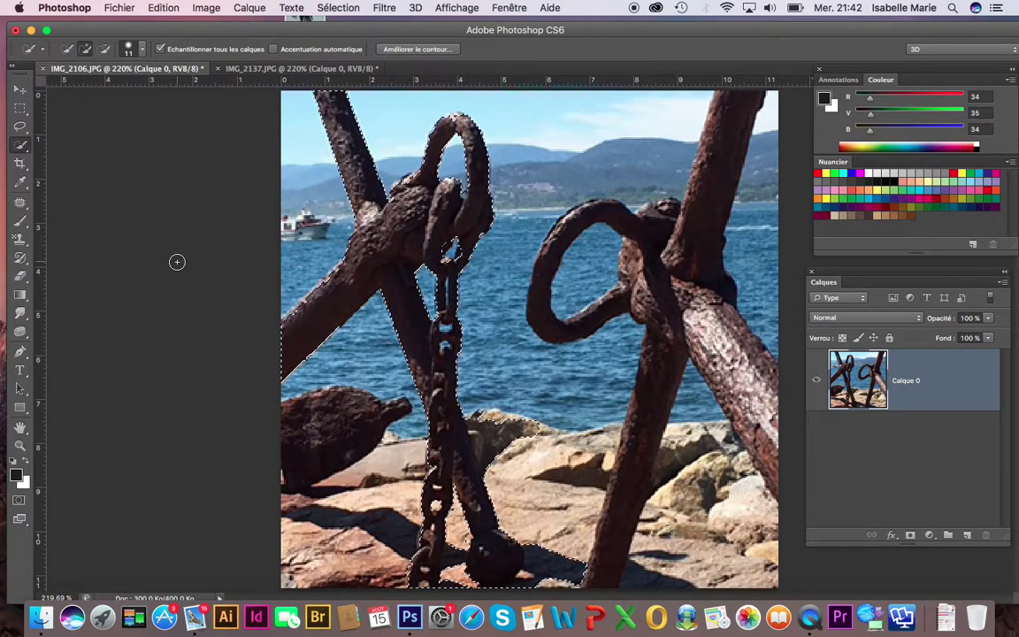
# - Show the document's channels and view the saved Sélection 1 channel on its own
pyautogui.click(511, 7)
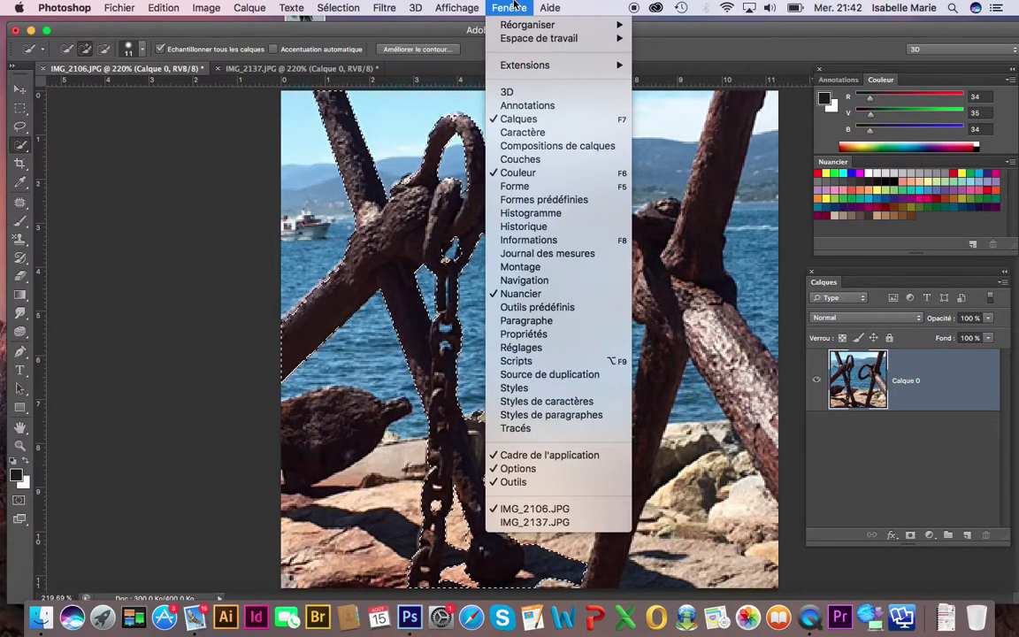
pyautogui.click(538, 159)
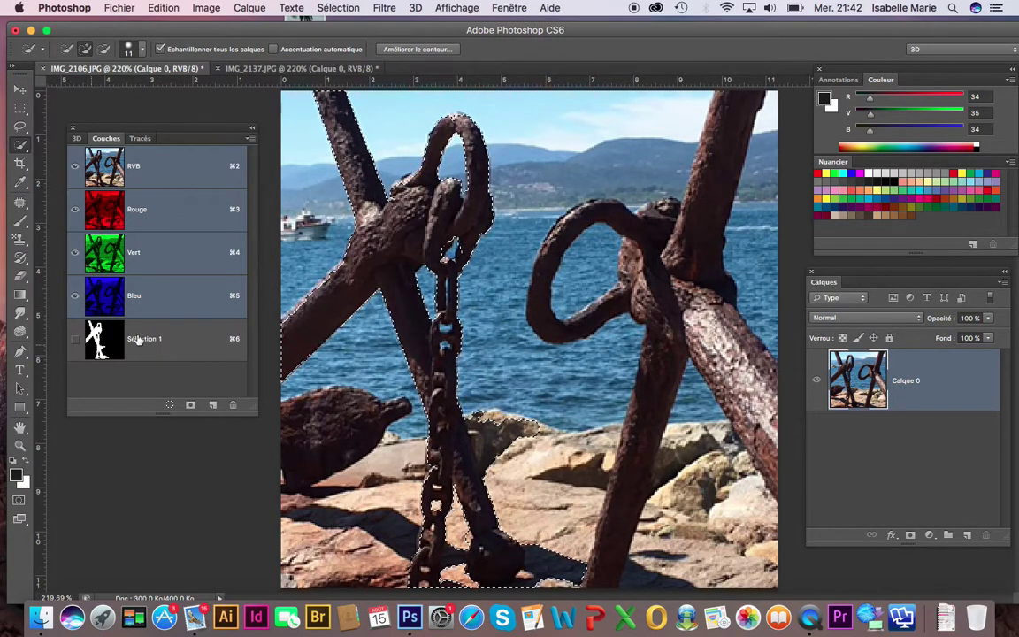
pyautogui.click(198, 339)
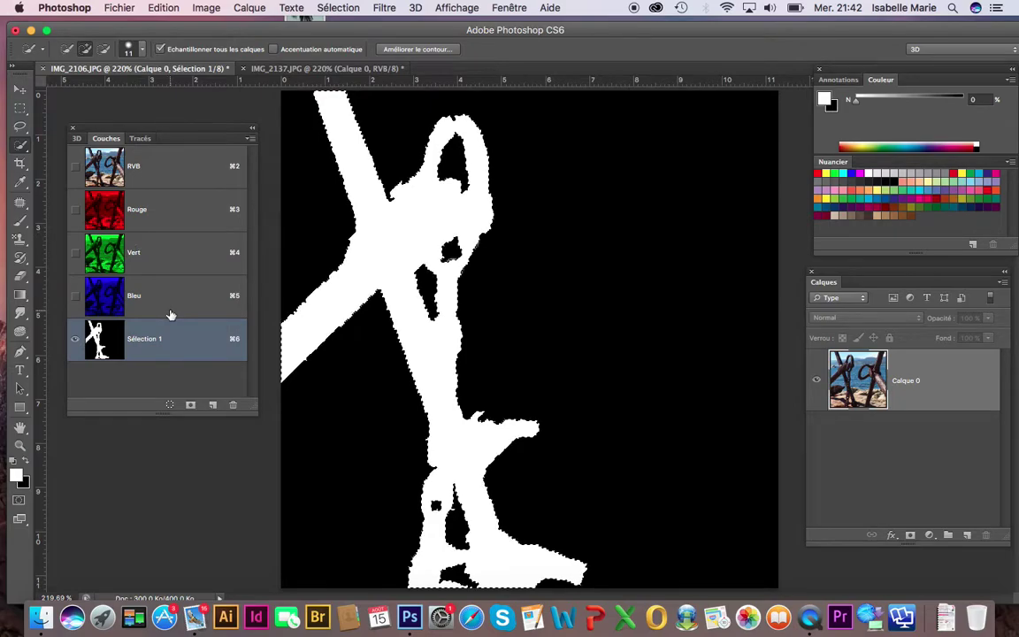
# - Delete the Sélection 1 channel, close the channel list and deselect the anchor
pyautogui.click(234, 406)
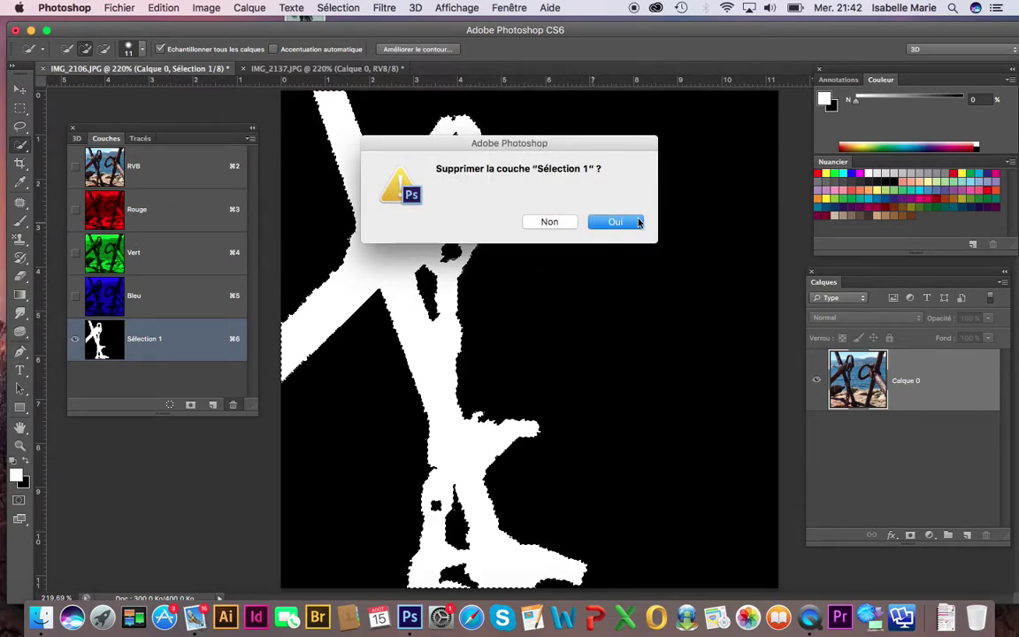
pyautogui.click(615, 222)
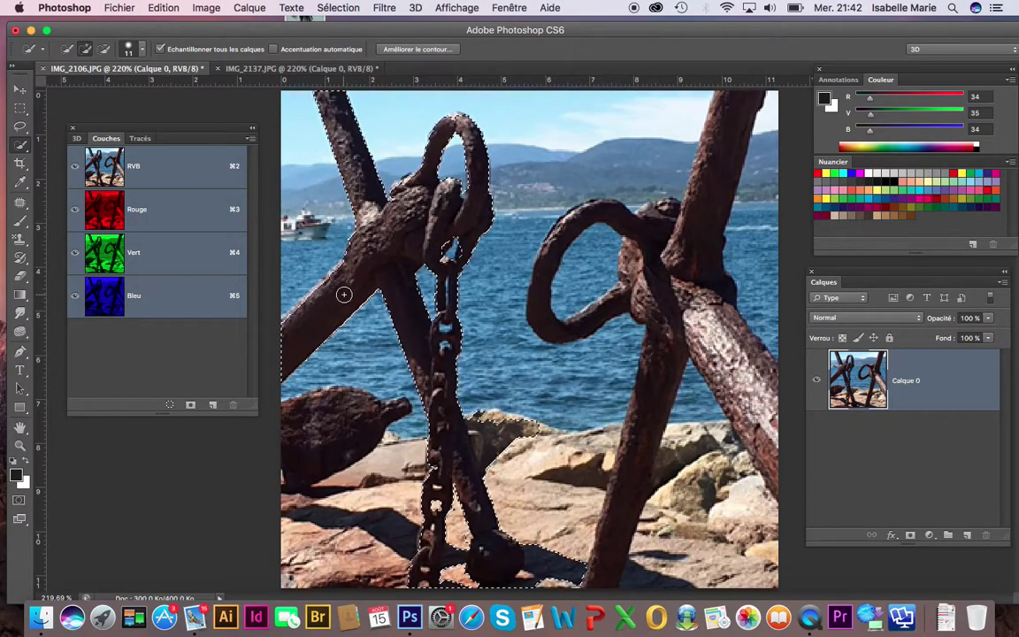
pyautogui.click(72, 127)
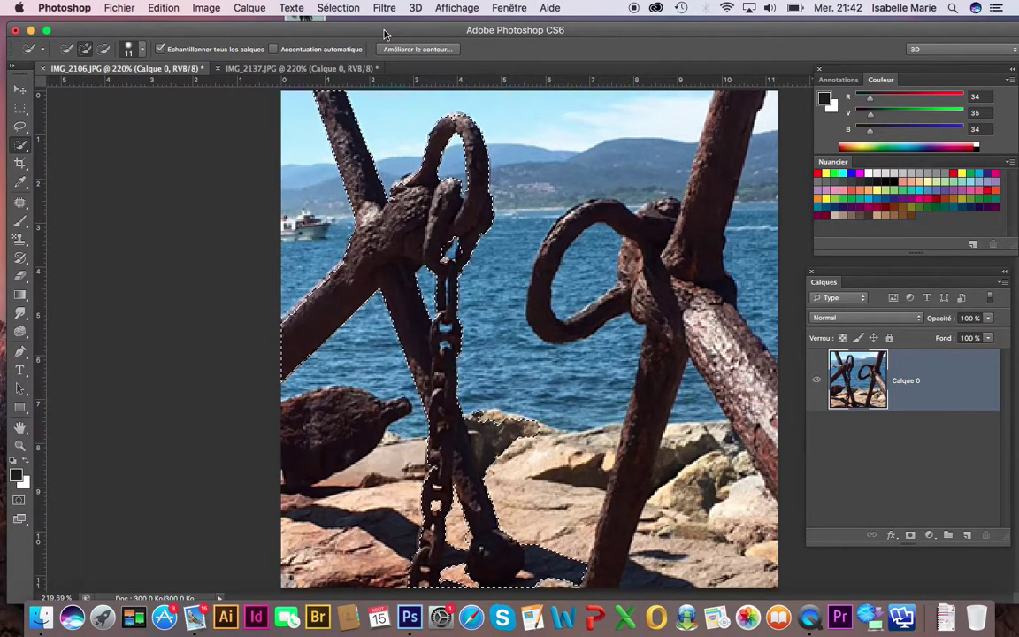
pyautogui.click(336, 8)
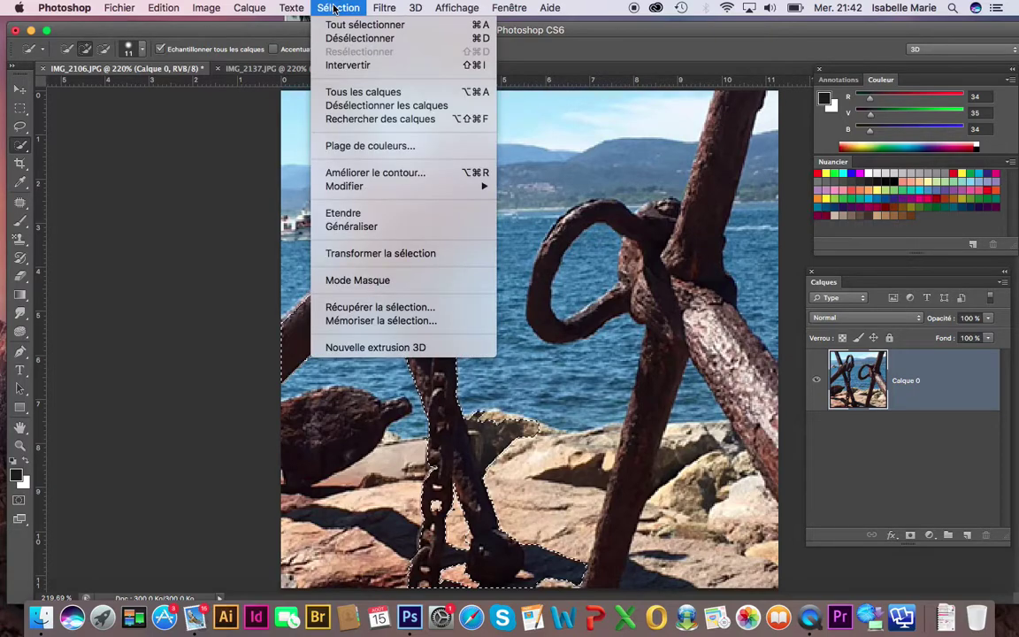
pyautogui.click(338, 38)
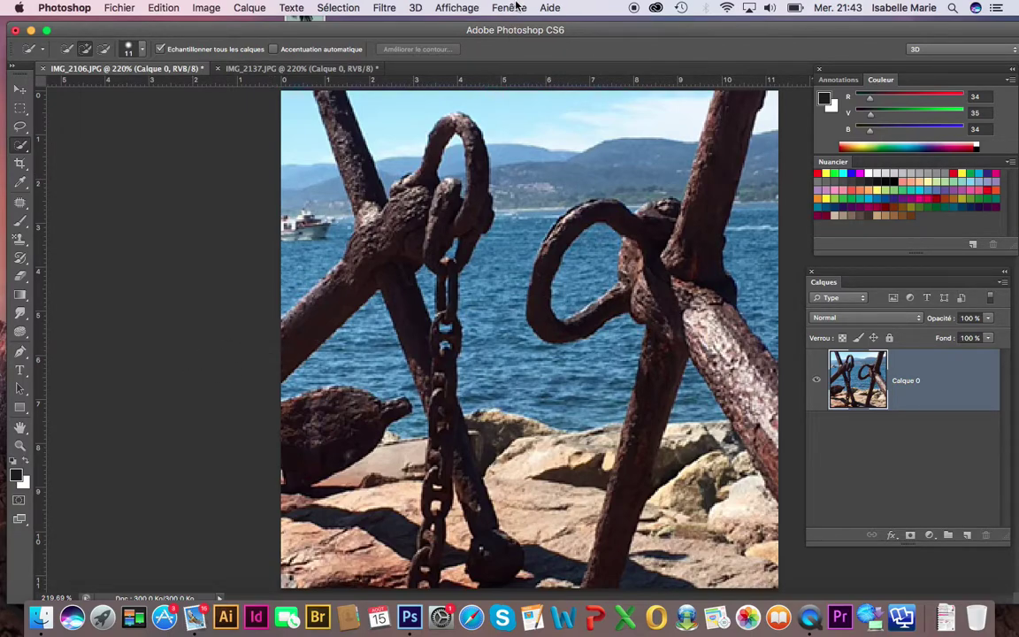
# - Show the channels and compare the Rouge, Vert and Bleu channels individually for contrast between the anchors and the background
pyautogui.click(515, 7)
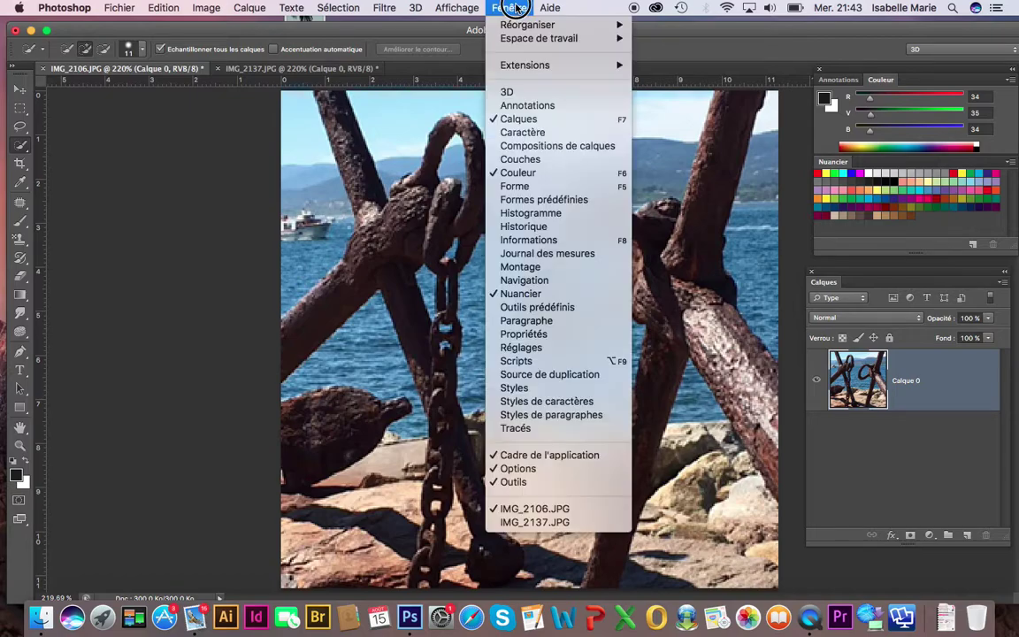
pyautogui.click(531, 159)
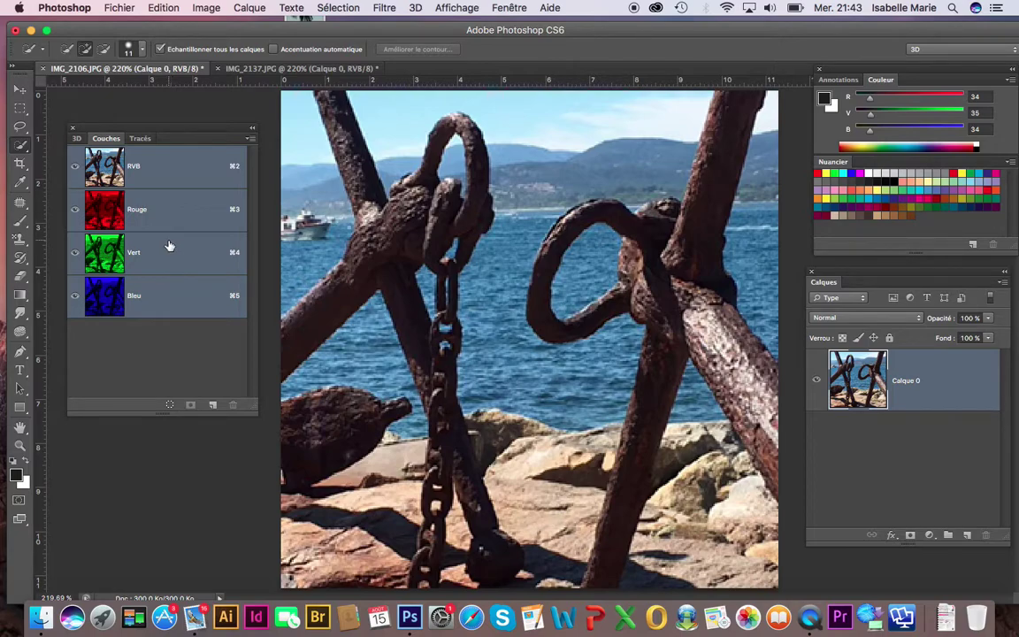
pyautogui.click(165, 216)
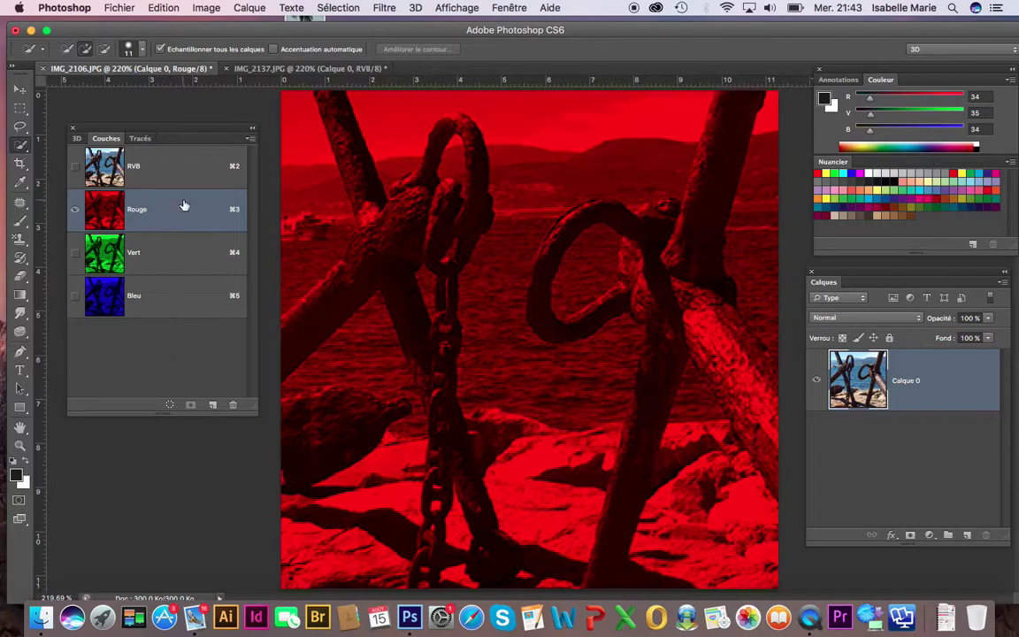
pyautogui.click(180, 255)
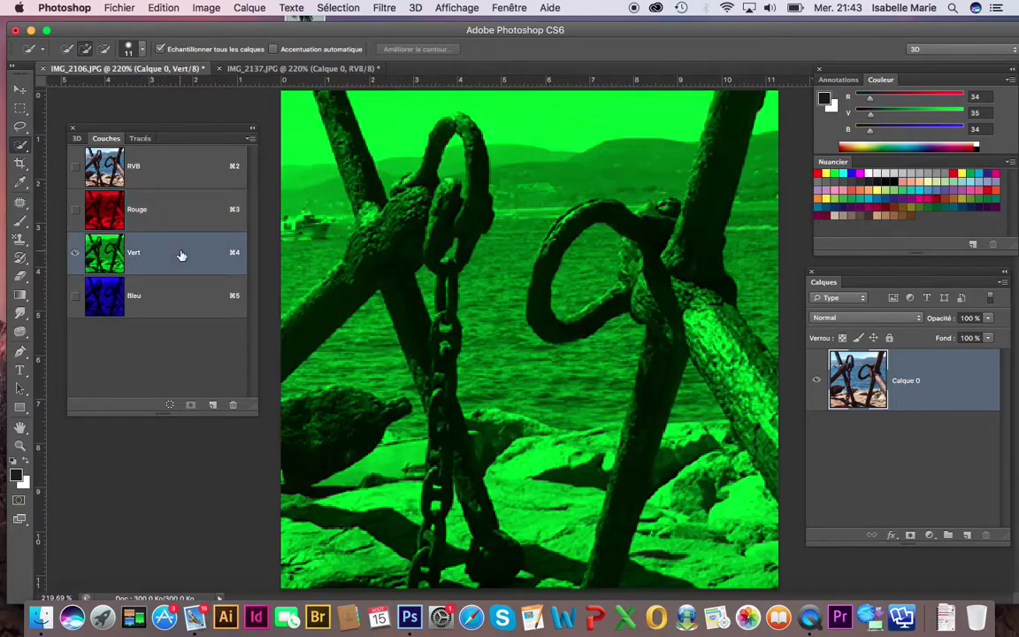
pyautogui.click(184, 293)
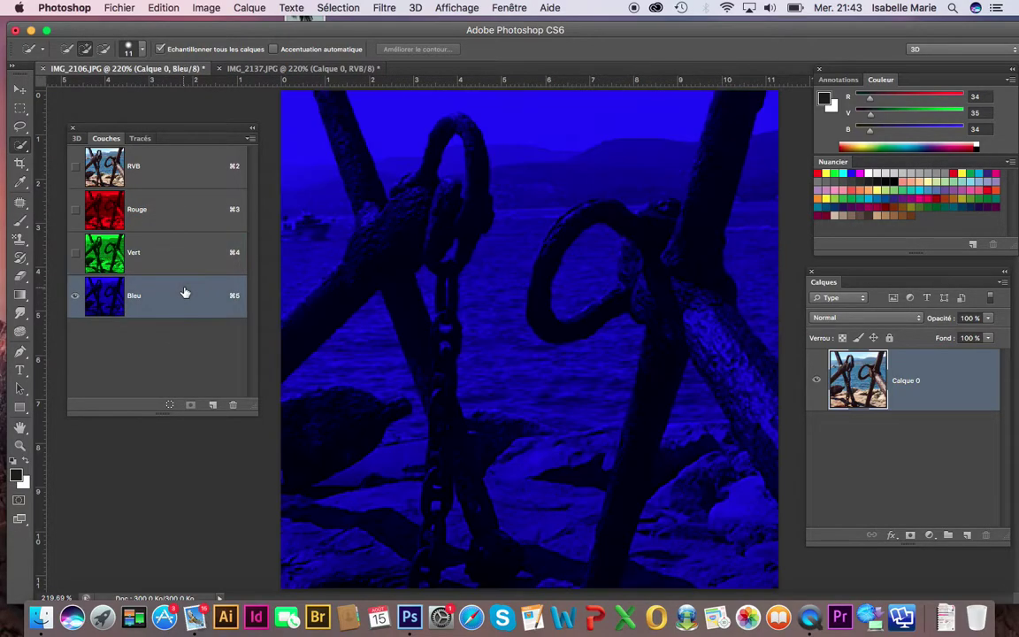
pyautogui.click(182, 255)
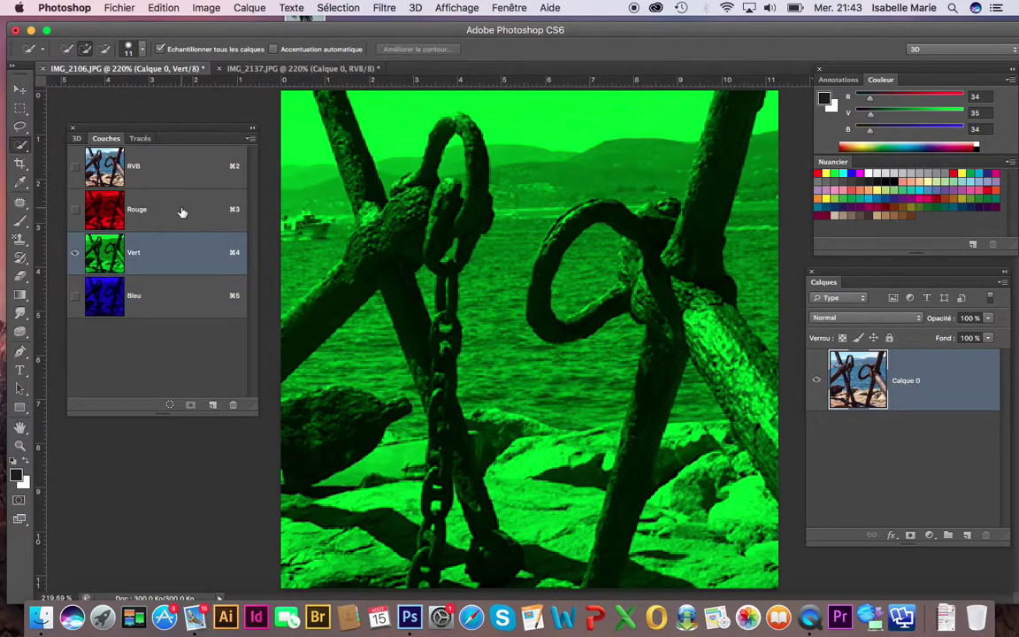
pyautogui.click(182, 211)
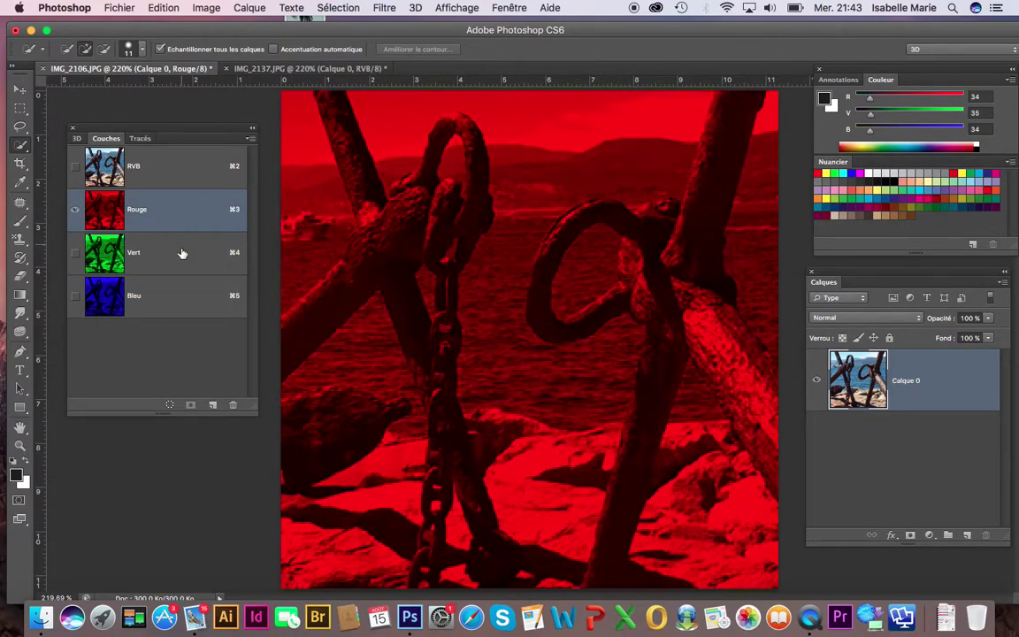
pyautogui.click(180, 256)
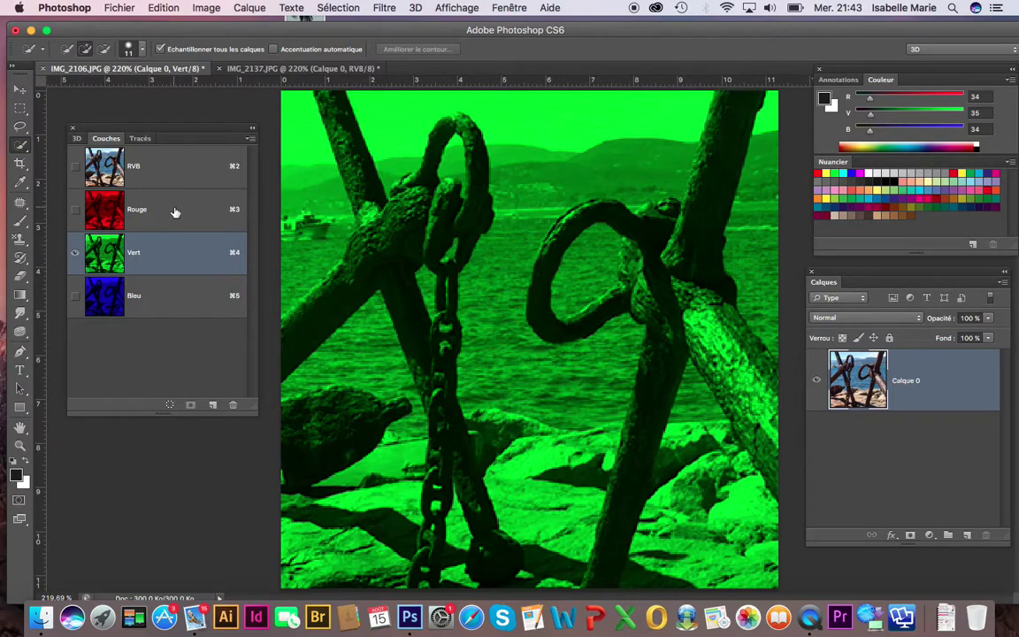
pyautogui.click(174, 212)
pyautogui.click(173, 257)
# - Duplicate the Vert channel as "Vert copie" within IMG_2106.JPG
pyautogui.click(250, 140)
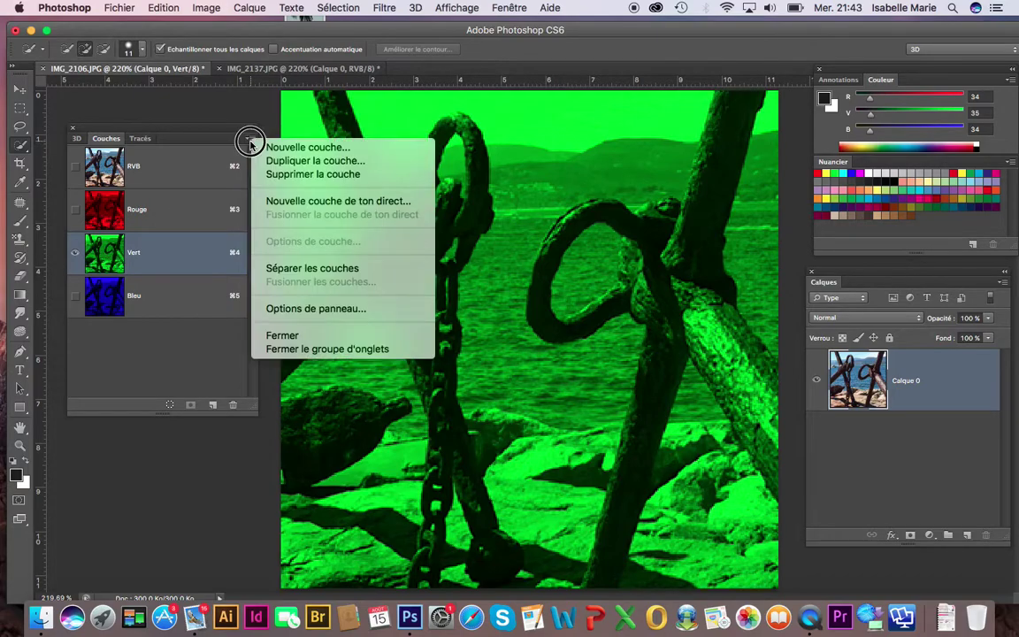
pyautogui.click(291, 162)
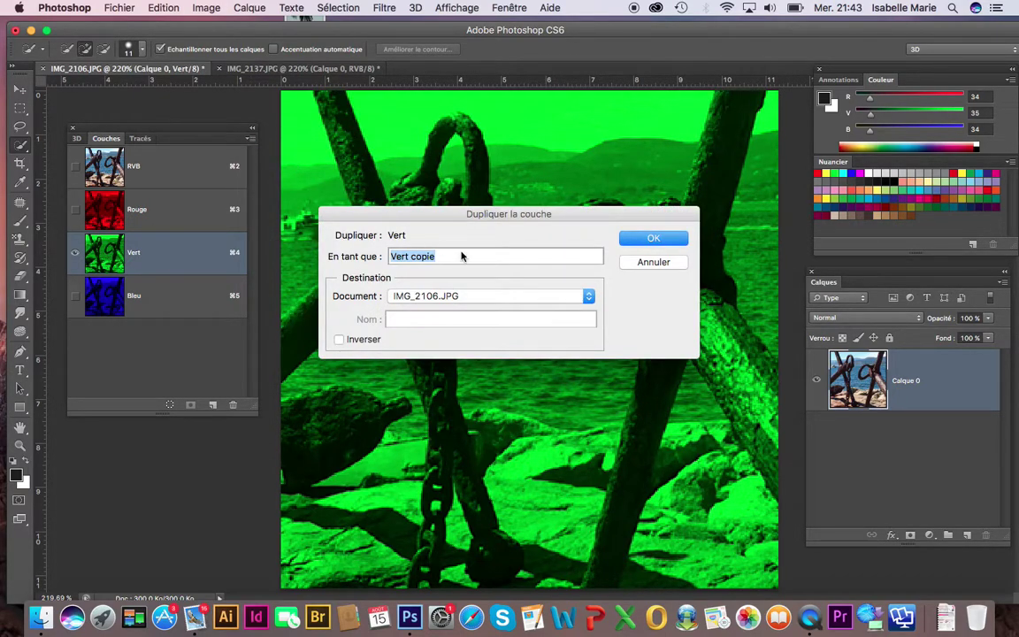
pyautogui.click(651, 238)
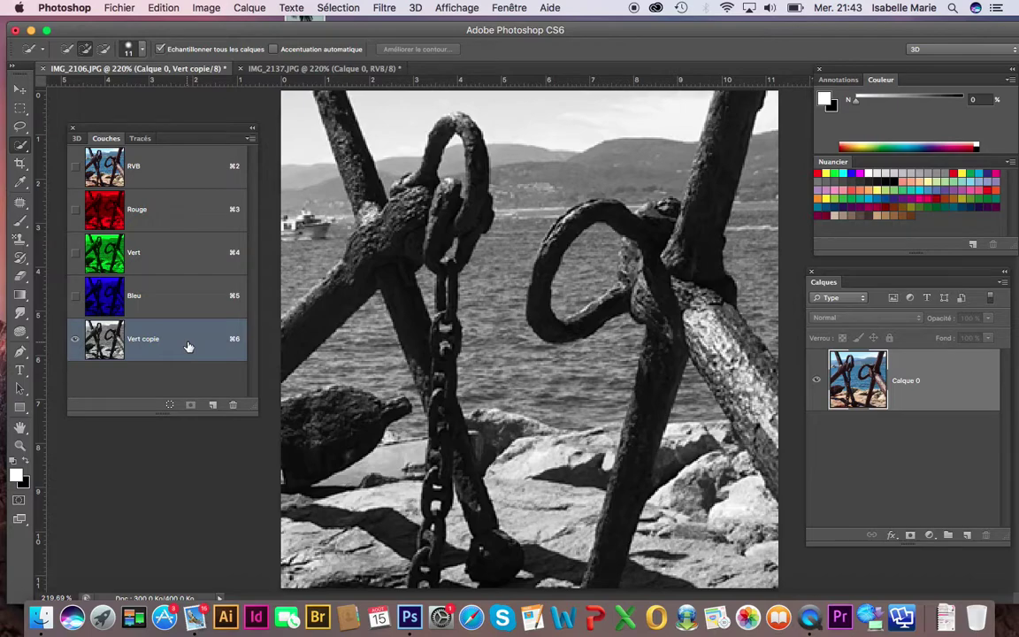
# - Apply Levels to the Vert copie channel with input levels of 94 for black, 1,30 for midtones and 101 for white
pyautogui.click(76, 297)
pyautogui.click(75, 295)
pyautogui.click(206, 8)
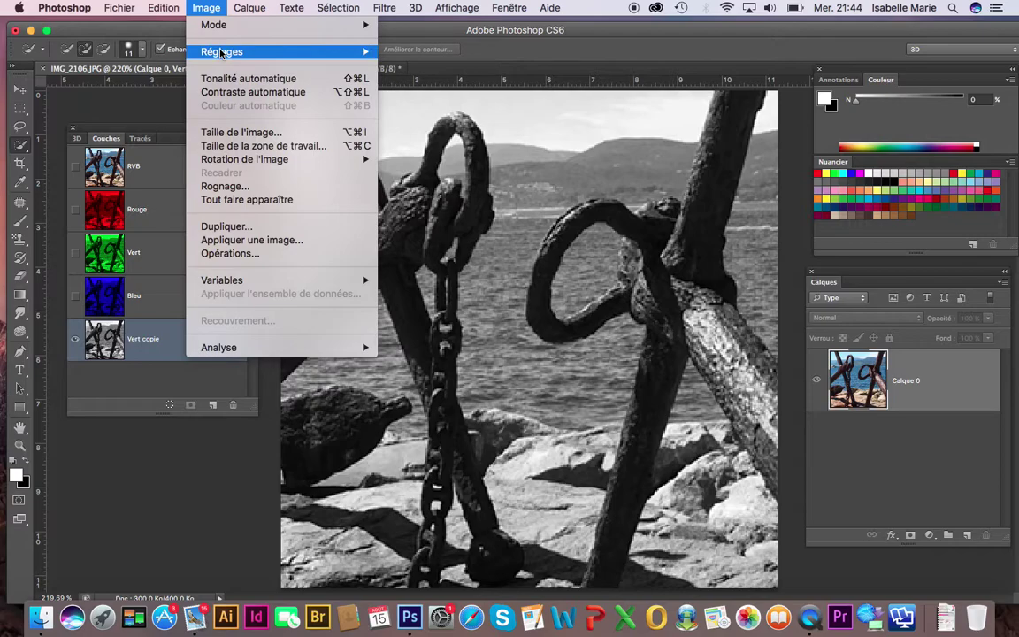
pyautogui.moveTo(200, 51)
pyautogui.click(415, 65)
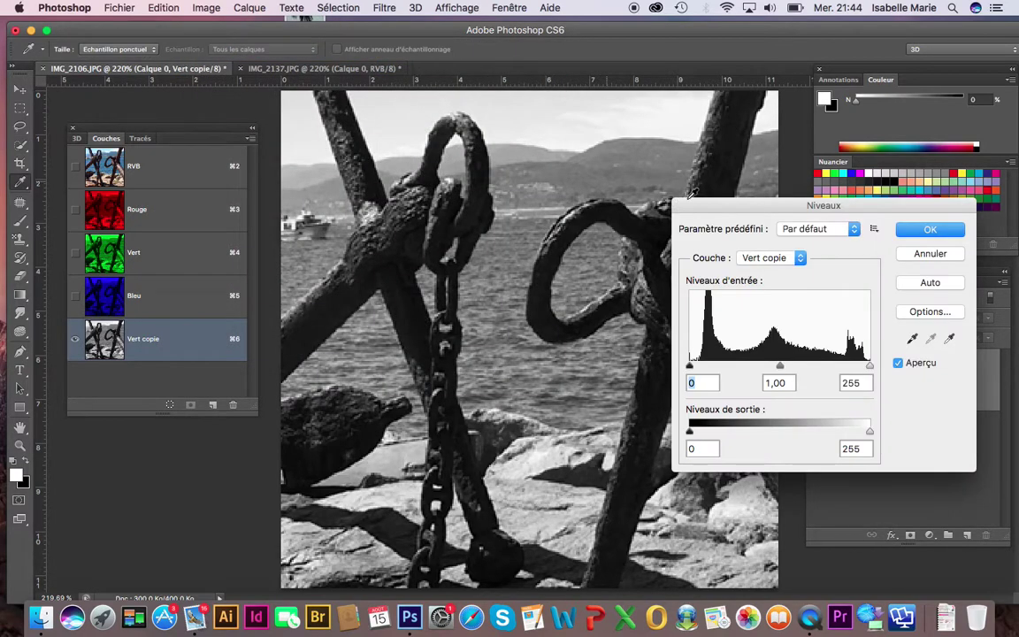
pyautogui.moveTo(722, 200); pyautogui.dragTo(754, 208)
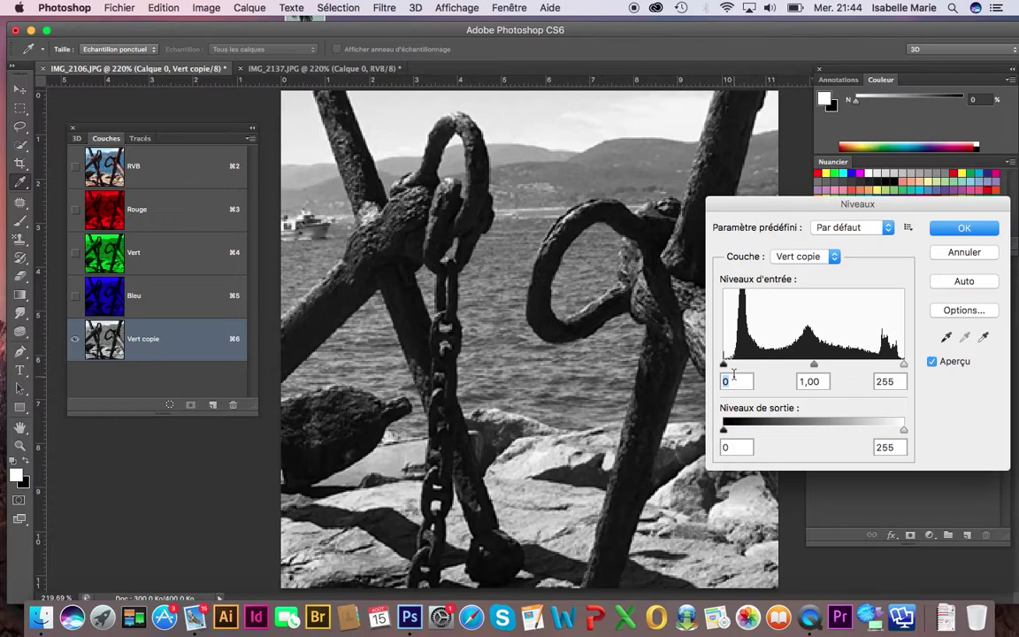
pyautogui.moveTo(723, 364); pyautogui.dragTo(781, 363)
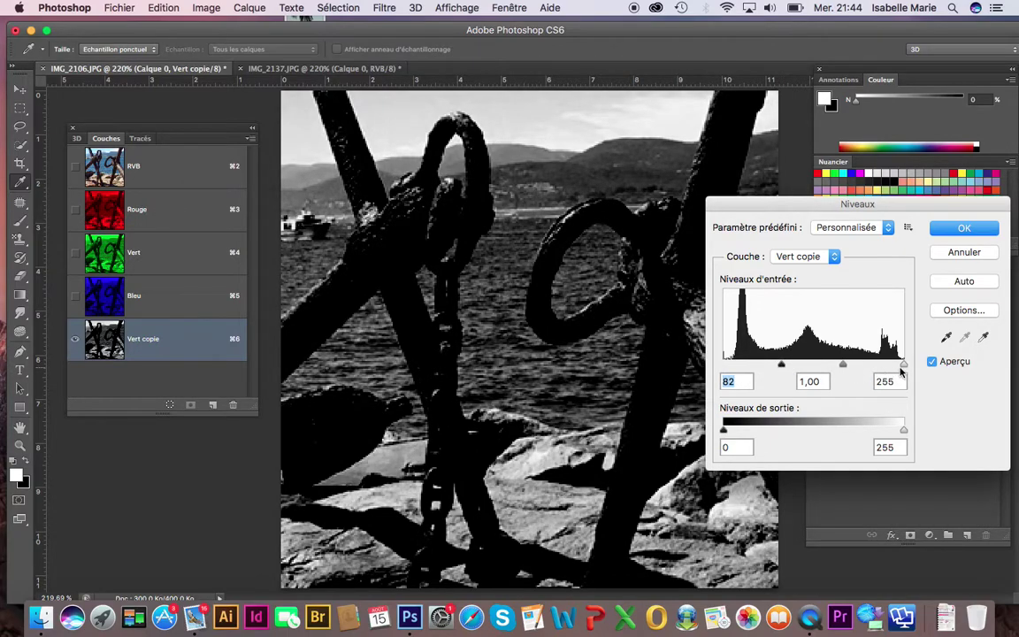
pyautogui.moveTo(902, 365); pyautogui.dragTo(829, 365)
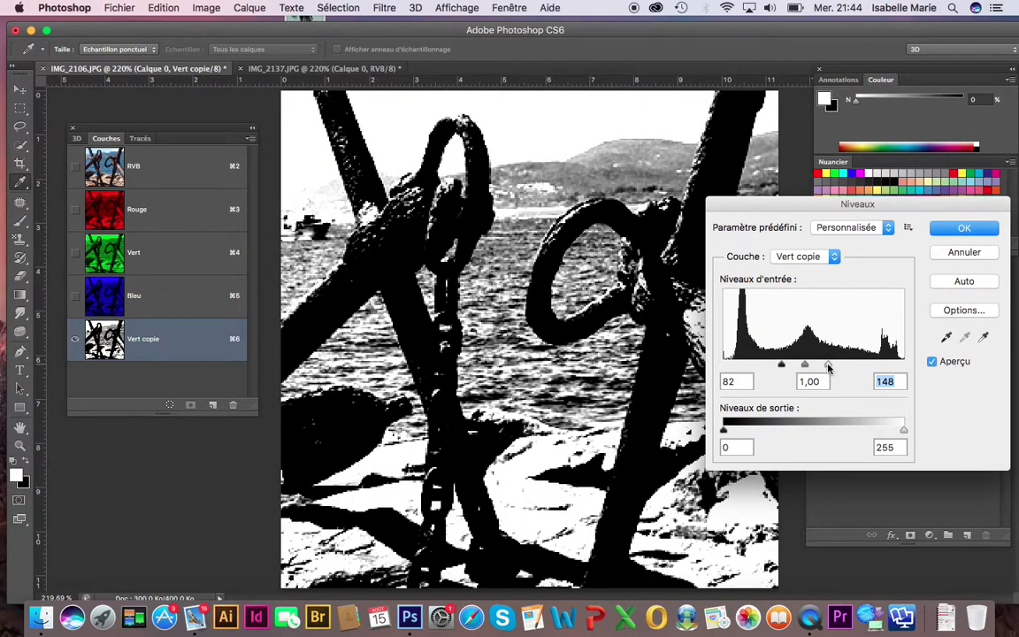
pyautogui.moveTo(781, 365)
pyautogui.mouseDown()
pyautogui.moveTo(816, 364)
pyautogui.moveTo(793, 366)
pyautogui.mouseUp()
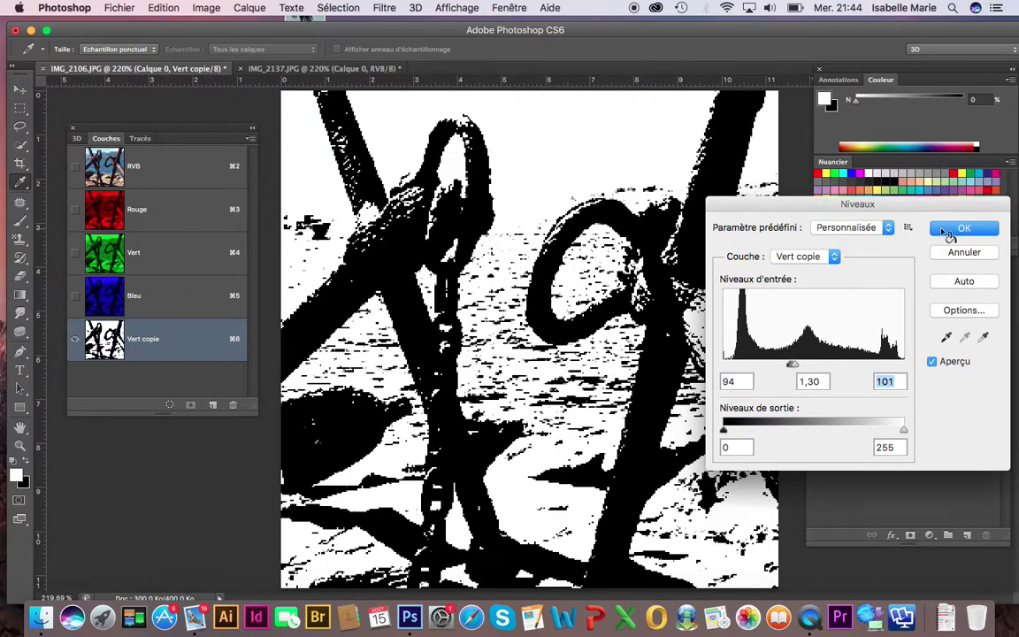
pyautogui.click(949, 232)
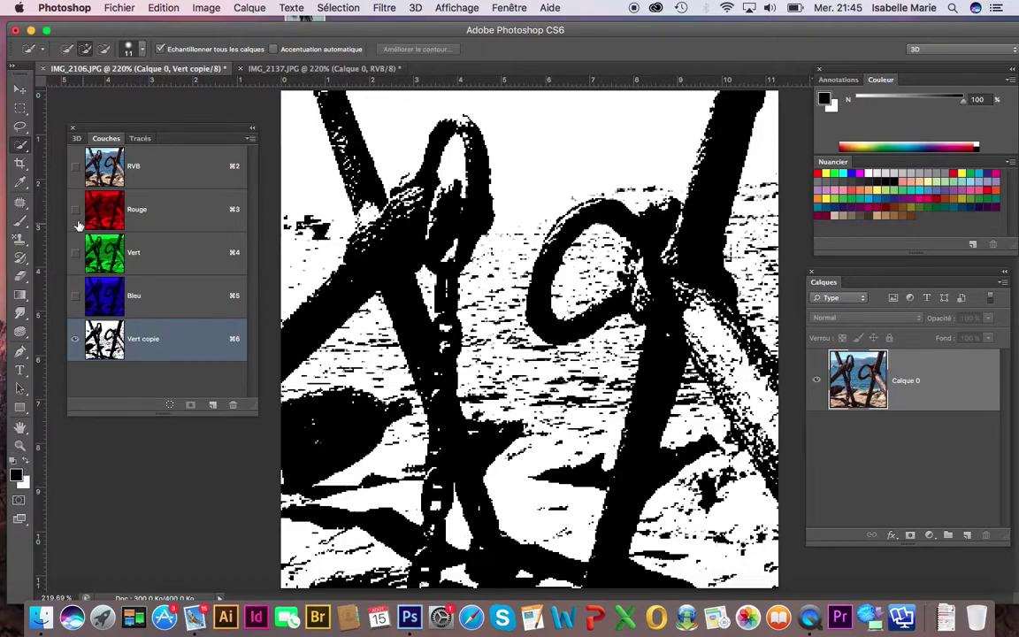
# - Paint black with a 15 px brush over the white specks inside both anchors, including the right anchor's ring, shank and light diagonal arm
pyautogui.click(22, 222)
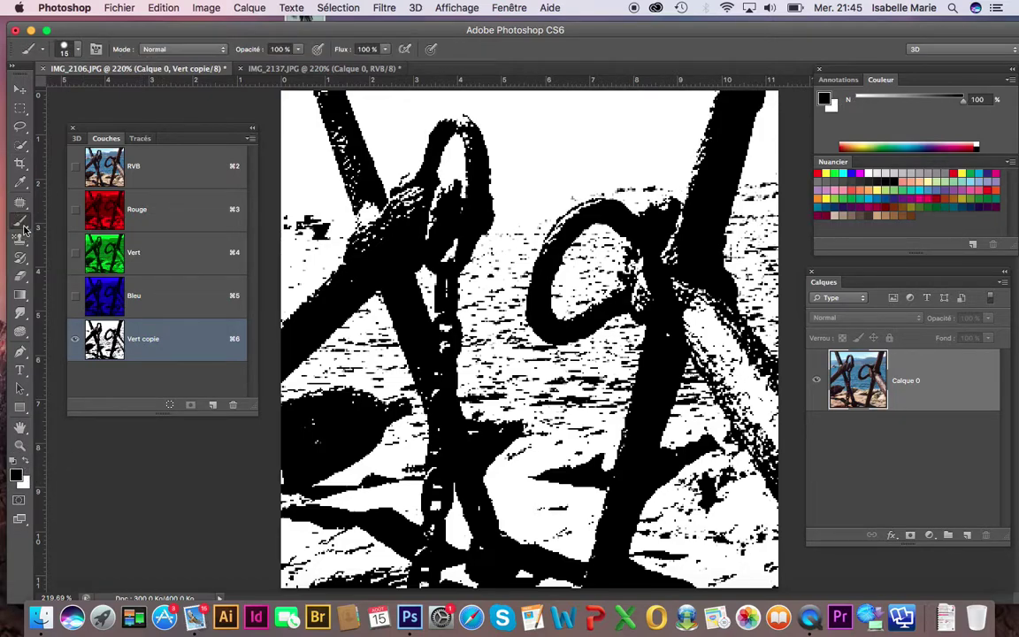
pyautogui.click(24, 228)
pyautogui.click(78, 216)
pyautogui.moveTo(358, 181)
pyautogui.mouseDown()
pyautogui.moveTo(334, 95)
pyautogui.moveTo(374, 234)
pyautogui.moveTo(375, 220)
pyautogui.moveTo(369, 212)
pyautogui.moveTo(375, 227)
pyautogui.moveTo(361, 247)
pyautogui.moveTo(411, 194)
pyautogui.moveTo(405, 231)
pyautogui.mouseUp()
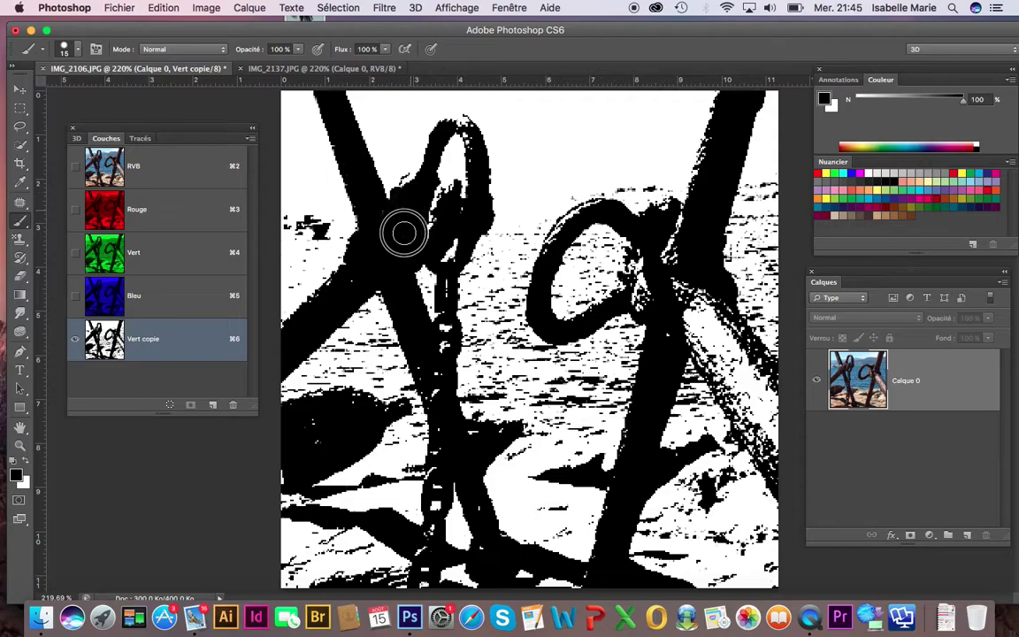
pyautogui.moveTo(363, 266); pyautogui.dragTo(293, 335)
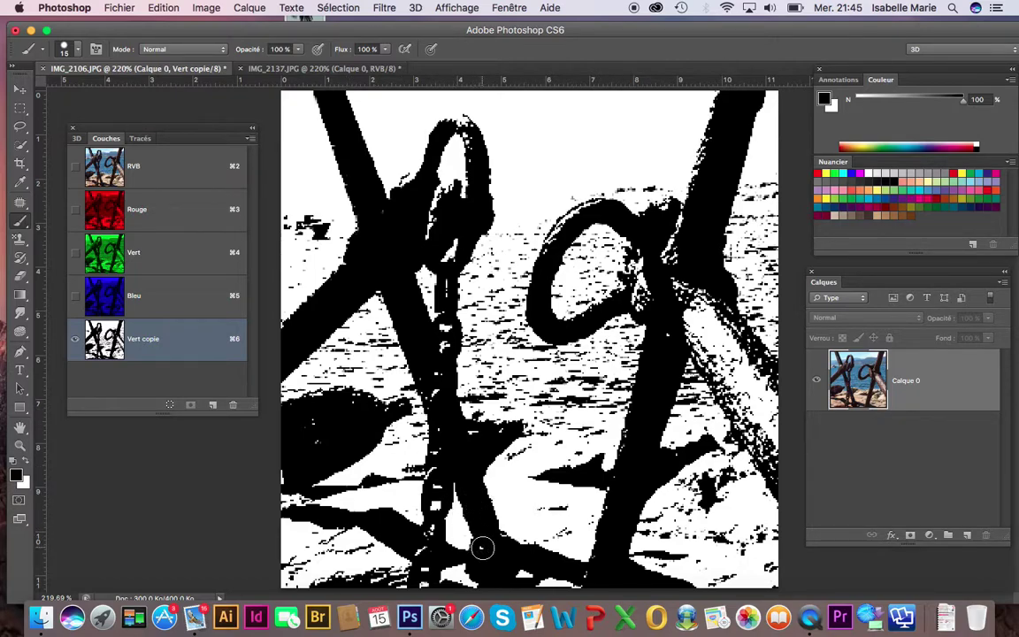
pyautogui.moveTo(676, 314)
pyautogui.mouseDown()
pyautogui.moveTo(687, 283)
pyautogui.moveTo(648, 295)
pyautogui.moveTo(636, 267)
pyautogui.moveTo(648, 253)
pyautogui.mouseUp()
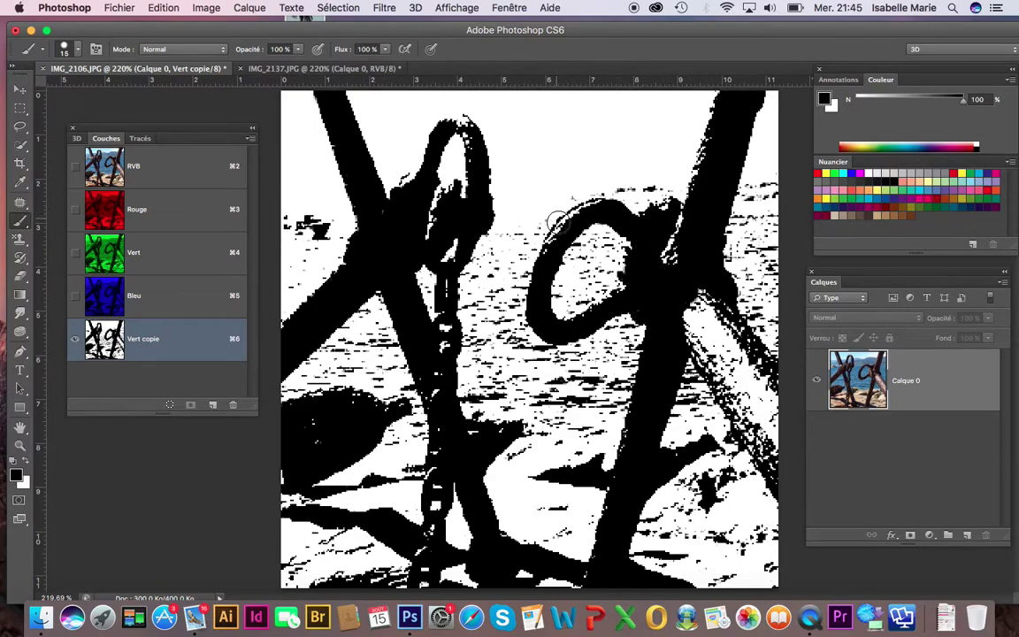
pyautogui.moveTo(567, 227)
pyautogui.mouseDown()
pyautogui.moveTo(595, 212)
pyautogui.moveTo(556, 235)
pyautogui.moveTo(551, 253)
pyautogui.mouseUp()
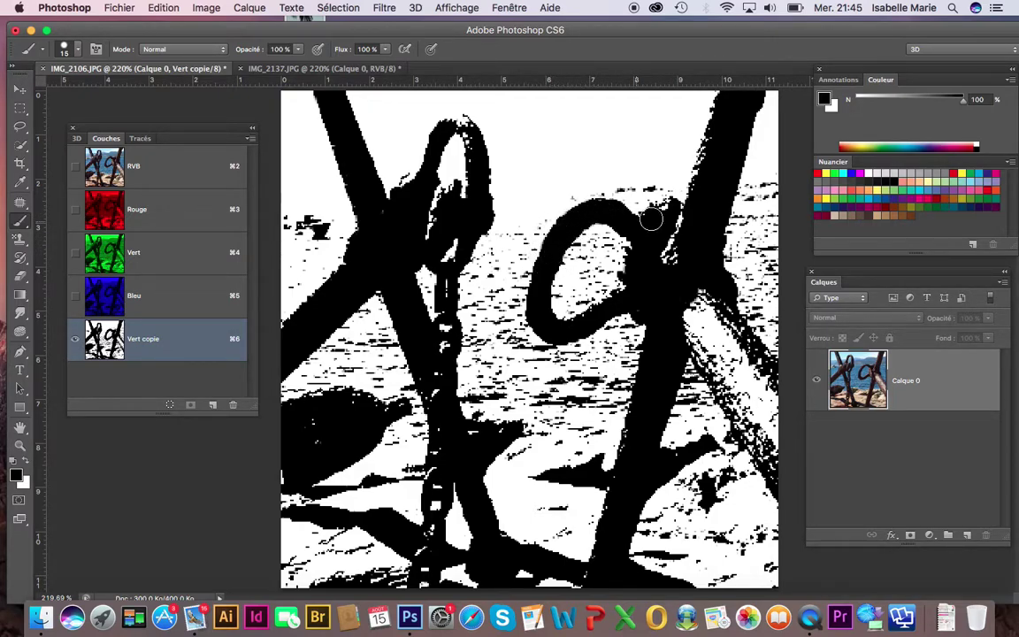
pyautogui.moveTo(701, 187); pyautogui.dragTo(728, 105)
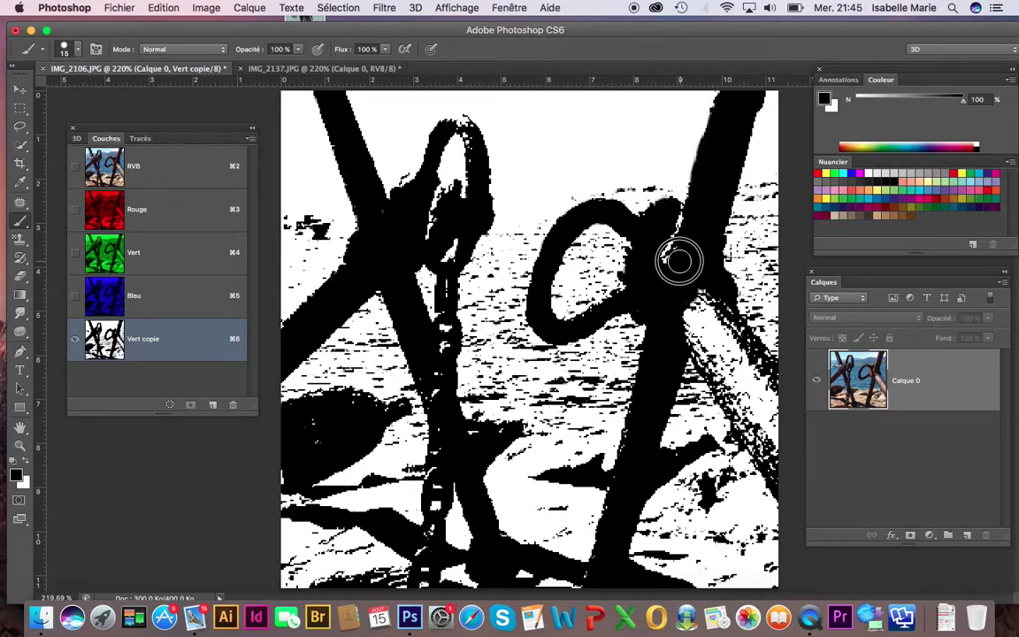
pyautogui.moveTo(701, 319)
pyautogui.mouseDown()
pyautogui.moveTo(692, 275)
pyautogui.moveTo(781, 380)
pyautogui.moveTo(682, 298)
pyautogui.moveTo(713, 359)
pyautogui.moveTo(691, 337)
pyautogui.moveTo(735, 403)
pyautogui.moveTo(719, 346)
pyautogui.moveTo(778, 411)
pyautogui.moveTo(761, 391)
pyautogui.moveTo(764, 432)
pyautogui.moveTo(720, 380)
pyautogui.moveTo(779, 482)
pyautogui.moveTo(774, 435)
pyautogui.mouseUp()
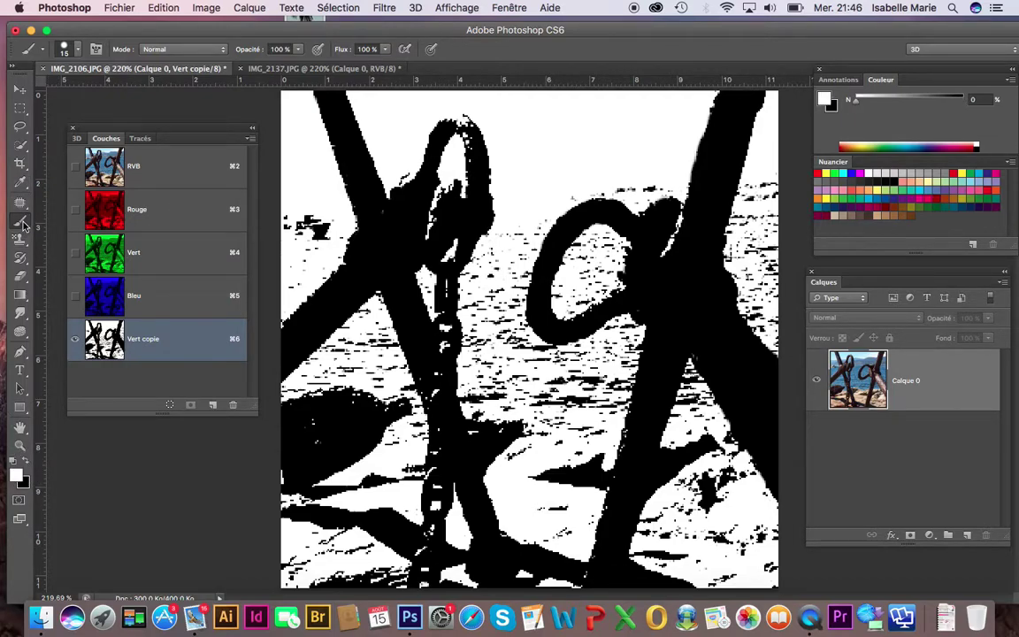
# - Paint white over the boat, the upper sea and the background beside and beneath the right anchor
pyautogui.moveTo(321, 235)
pyautogui.mouseDown()
pyautogui.moveTo(303, 227)
pyautogui.moveTo(298, 250)
pyautogui.moveTo(326, 241)
pyautogui.moveTo(334, 220)
pyautogui.mouseUp()
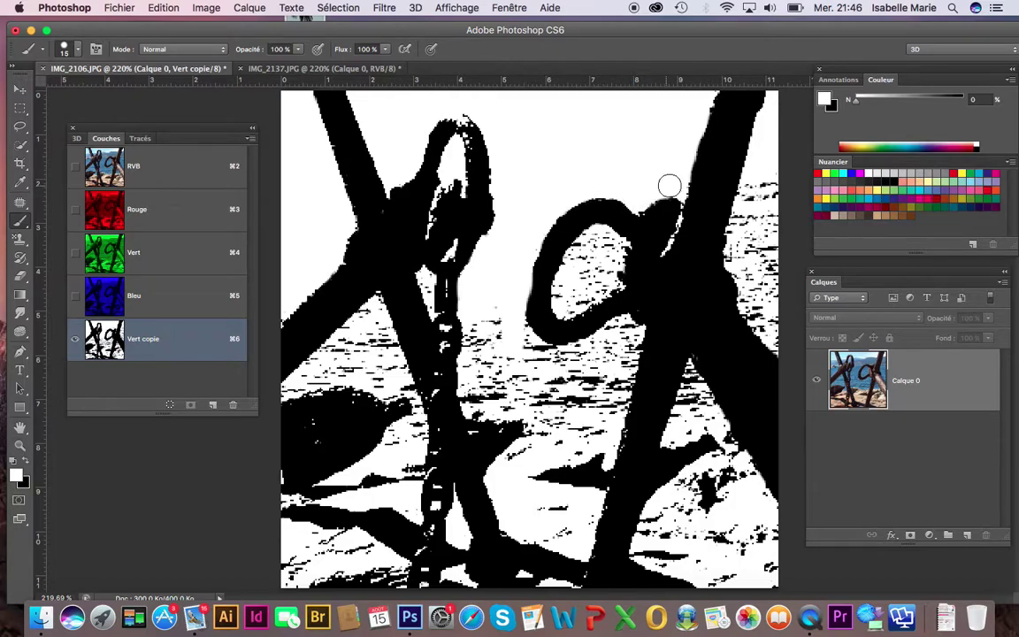
pyautogui.moveTo(748, 223)
pyautogui.mouseDown()
pyautogui.moveTo(749, 188)
pyautogui.moveTo(734, 260)
pyautogui.moveTo(749, 303)
pyautogui.moveTo(774, 328)
pyautogui.moveTo(770, 178)
pyautogui.moveTo(773, 259)
pyautogui.moveTo(749, 231)
pyautogui.moveTo(778, 345)
pyautogui.mouseUp()
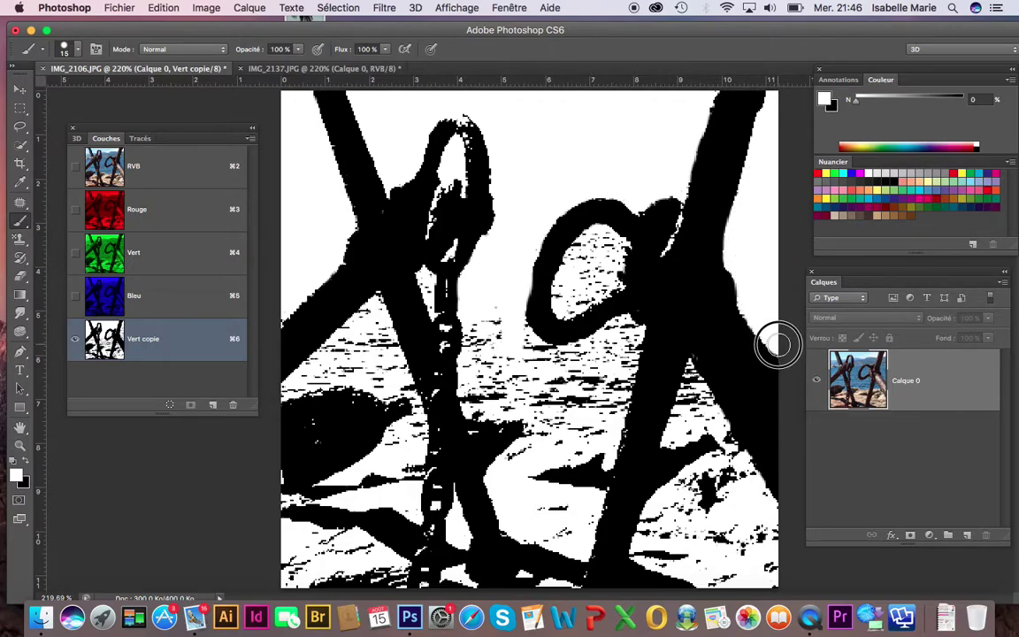
pyautogui.moveTo(683, 428)
pyautogui.mouseDown()
pyautogui.moveTo(694, 409)
pyautogui.moveTo(704, 414)
pyautogui.mouseUp()
pyautogui.moveTo(729, 527)
pyautogui.mouseDown()
pyautogui.moveTo(713, 465)
pyautogui.moveTo(710, 505)
pyautogui.moveTo(699, 460)
pyautogui.moveTo(682, 508)
pyautogui.moveTo(679, 441)
pyautogui.moveTo(652, 522)
pyautogui.mouseUp()
pyautogui.moveTo(707, 454)
pyautogui.mouseDown()
pyautogui.moveTo(752, 493)
pyautogui.moveTo(719, 436)
pyautogui.moveTo(744, 470)
pyautogui.moveTo(757, 525)
pyautogui.moveTo(754, 538)
pyautogui.moveTo(714, 538)
pyautogui.moveTo(770, 558)
pyautogui.moveTo(694, 534)
pyautogui.moveTo(641, 553)
pyautogui.moveTo(655, 521)
pyautogui.moveTo(662, 561)
pyautogui.moveTo(702, 556)
pyautogui.moveTo(746, 574)
pyautogui.moveTo(708, 580)
pyautogui.moveTo(809, 578)
pyautogui.moveTo(772, 525)
pyautogui.mouseUp()
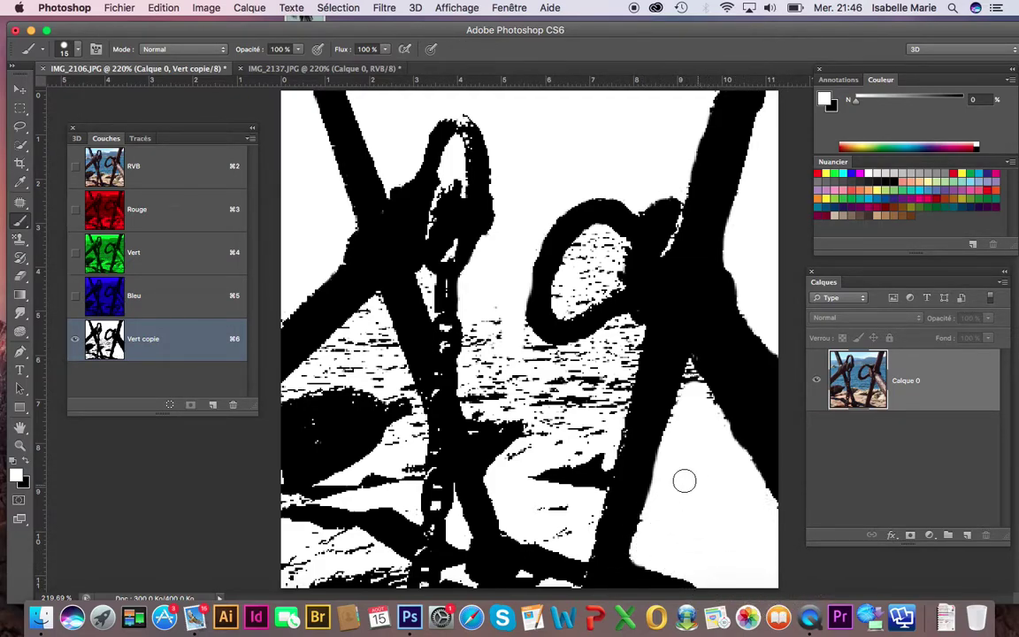
# - Paint white over the sea and rock remnants between the two anchors and inside the right anchor's ring
pyautogui.moveTo(592, 442)
pyautogui.mouseDown()
pyautogui.moveTo(577, 497)
pyautogui.moveTo(546, 508)
pyautogui.moveTo(546, 437)
pyautogui.moveTo(519, 425)
pyautogui.moveTo(516, 459)
pyautogui.moveTo(471, 409)
pyautogui.moveTo(494, 482)
pyautogui.moveTo(507, 396)
pyautogui.moveTo(505, 343)
pyautogui.moveTo(489, 318)
pyautogui.moveTo(477, 330)
pyautogui.moveTo(469, 385)
pyautogui.moveTo(479, 405)
pyautogui.moveTo(490, 338)
pyautogui.moveTo(502, 423)
pyautogui.mouseUp()
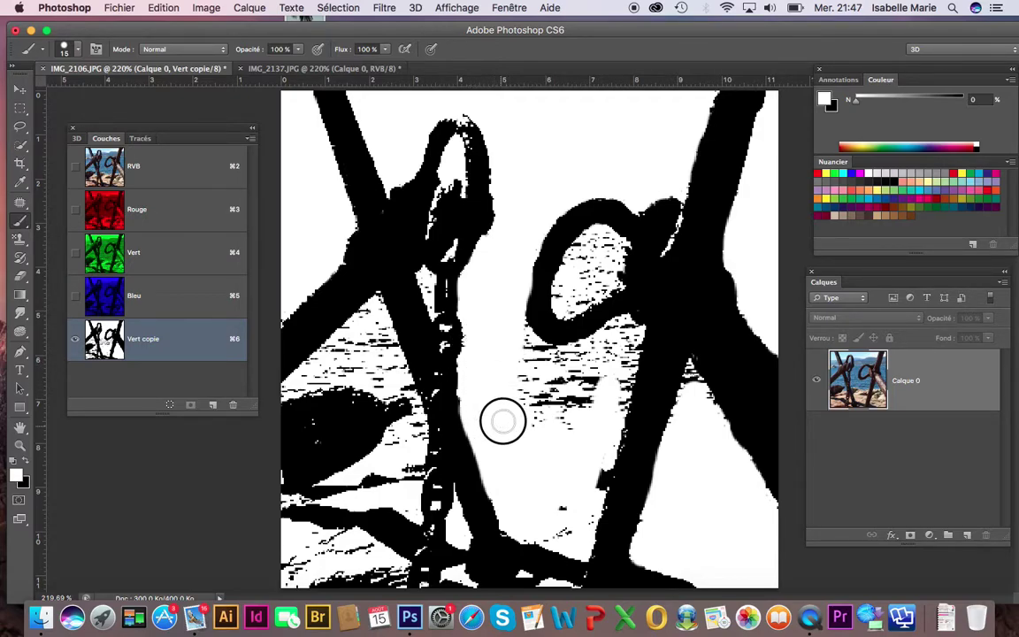
pyautogui.moveTo(579, 291)
pyautogui.mouseDown()
pyautogui.moveTo(601, 246)
pyautogui.moveTo(566, 279)
pyautogui.moveTo(593, 240)
pyautogui.moveTo(585, 246)
pyautogui.moveTo(602, 239)
pyautogui.moveTo(612, 252)
pyautogui.moveTo(607, 278)
pyautogui.moveTo(563, 292)
pyautogui.mouseUp()
pyautogui.moveTo(514, 325)
pyautogui.mouseDown()
pyautogui.moveTo(548, 356)
pyautogui.moveTo(523, 361)
pyautogui.moveTo(593, 385)
pyautogui.moveTo(518, 391)
pyautogui.moveTo(507, 376)
pyautogui.moveTo(573, 396)
pyautogui.moveTo(549, 425)
pyautogui.moveTo(618, 363)
pyautogui.moveTo(553, 359)
pyautogui.moveTo(620, 332)
pyautogui.moveTo(619, 390)
pyautogui.moveTo(591, 392)
pyautogui.moveTo(592, 361)
pyautogui.mouseUp()
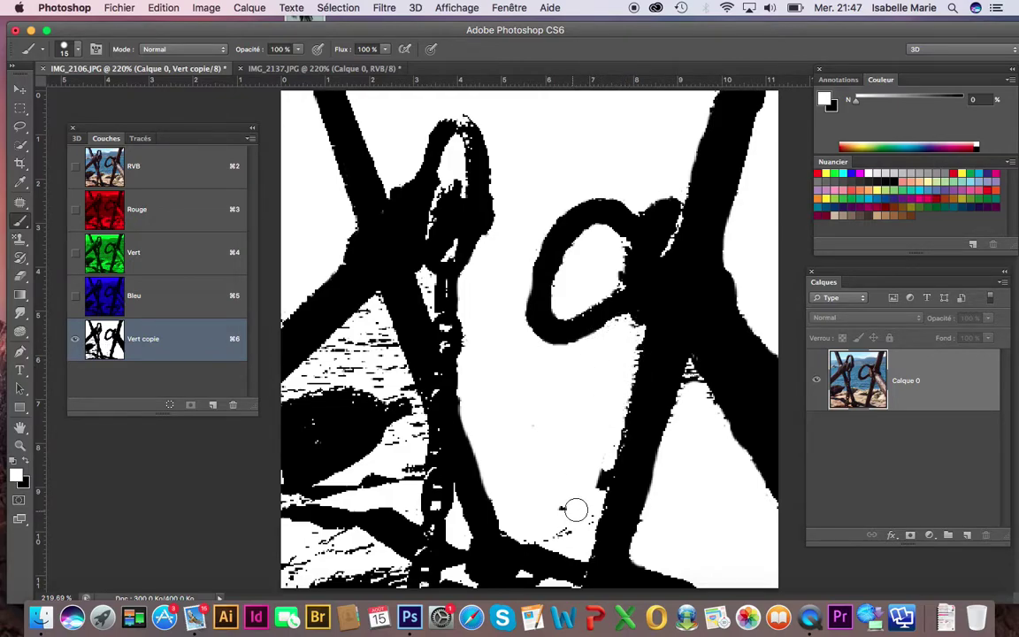
pyautogui.moveTo(587, 500); pyautogui.dragTo(598, 469)
pyautogui.rightClick(599, 472)
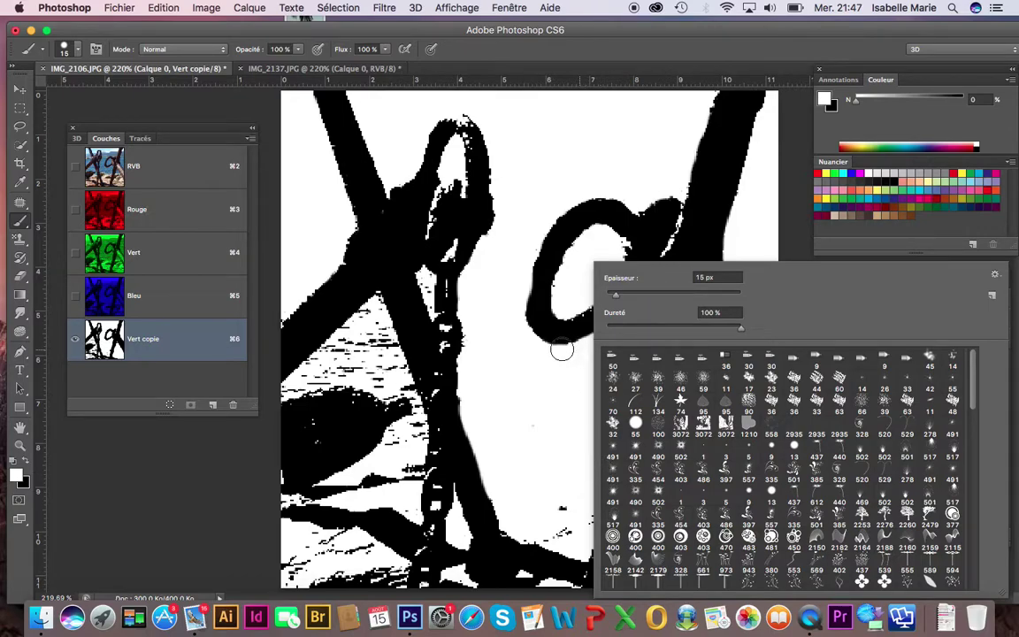
pyautogui.press('F7')
pyautogui.rightClick(595, 473)
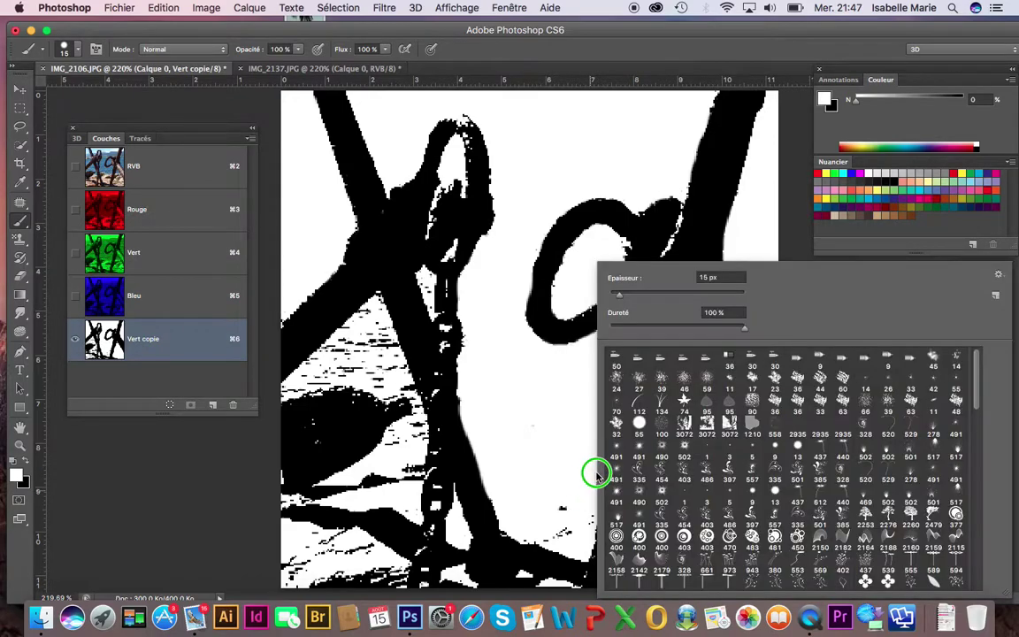
pyautogui.press('Escape')
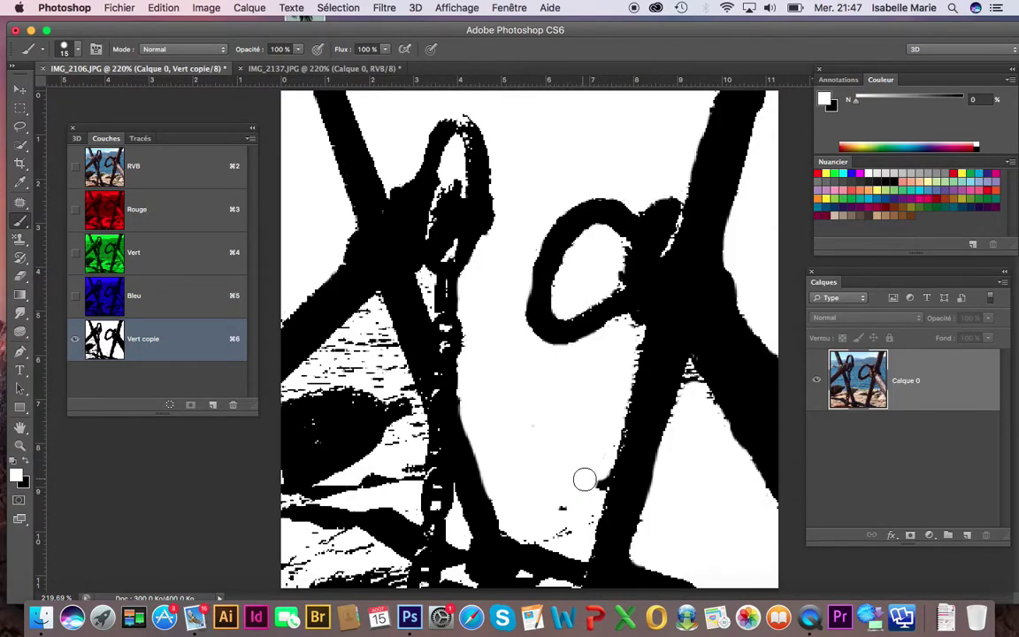
pyautogui.press(']')
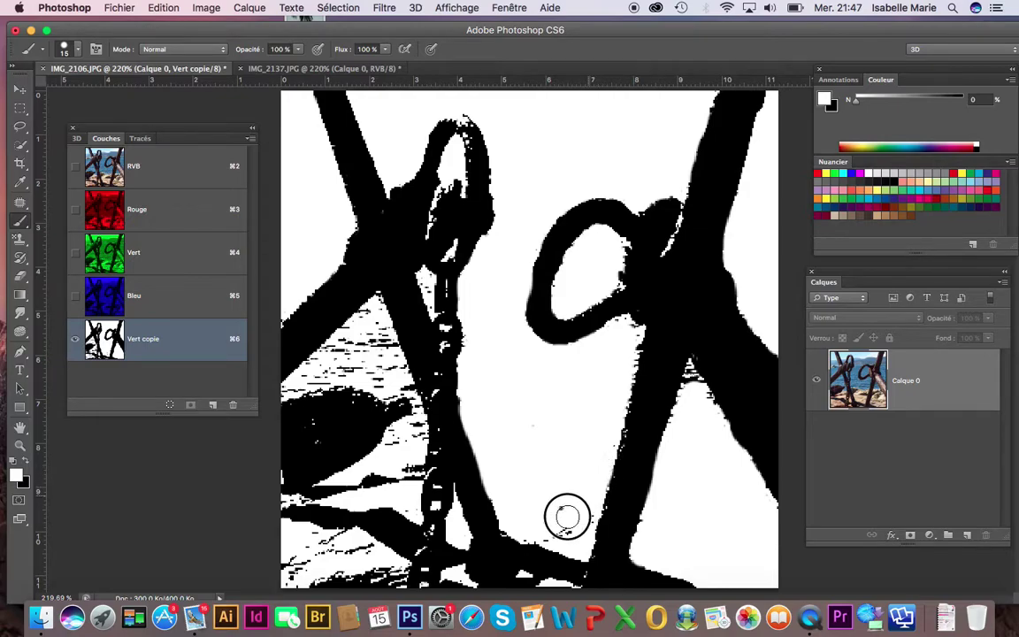
pyautogui.moveTo(543, 531); pyautogui.dragTo(589, 515)
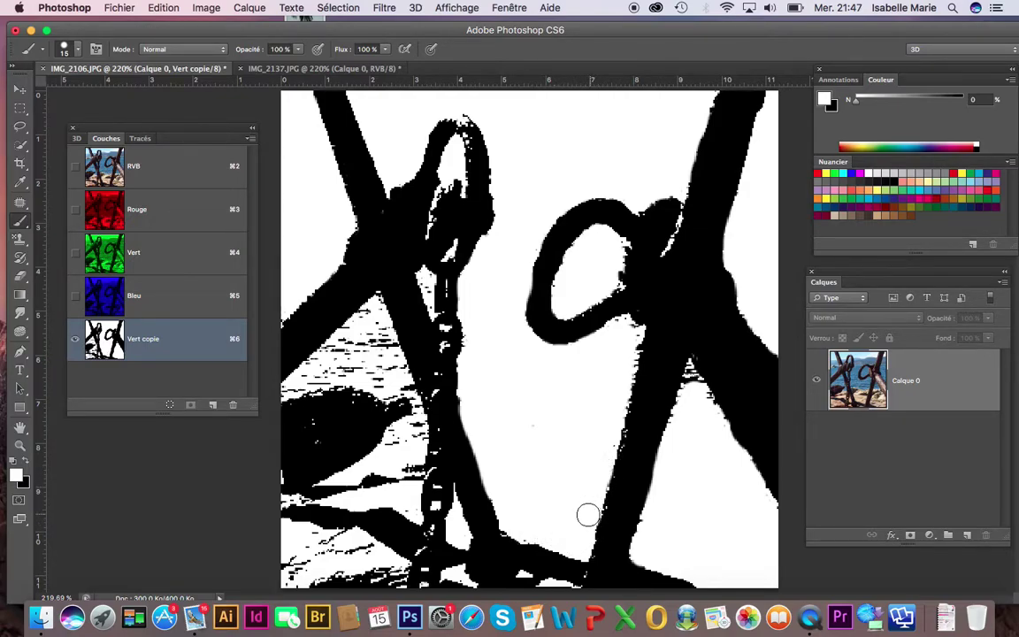
# - Paint white over the buoy, rocks and shadows left of the chain, and over the gap beside the chain's lower end
pyautogui.moveTo(361, 571)
pyautogui.mouseDown()
pyautogui.moveTo(318, 569)
pyautogui.moveTo(318, 416)
pyautogui.moveTo(273, 475)
pyautogui.moveTo(282, 390)
pyautogui.moveTo(369, 313)
pyautogui.moveTo(374, 402)
pyautogui.moveTo(347, 368)
pyautogui.moveTo(352, 357)
pyautogui.moveTo(304, 428)
pyautogui.mouseUp()
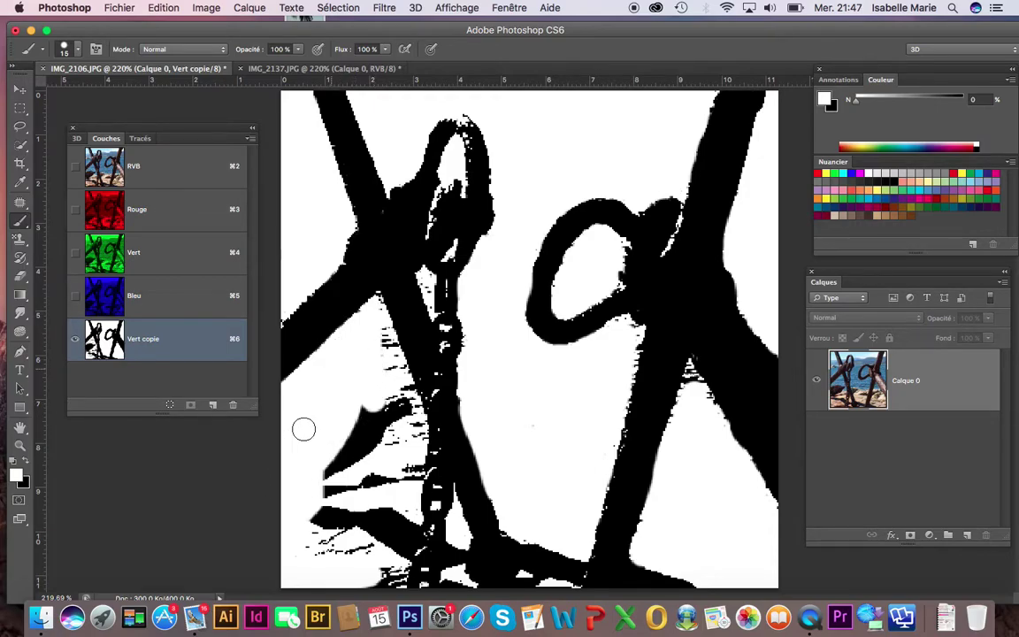
pyautogui.moveTo(343, 458)
pyautogui.mouseDown()
pyautogui.moveTo(367, 400)
pyautogui.moveTo(400, 433)
pyautogui.moveTo(383, 329)
pyautogui.moveTo(415, 420)
pyautogui.moveTo(408, 488)
pyautogui.moveTo(412, 476)
pyautogui.moveTo(375, 414)
pyautogui.moveTo(365, 520)
pyautogui.moveTo(352, 452)
pyautogui.moveTo(315, 547)
pyautogui.moveTo(347, 470)
pyautogui.moveTo(360, 477)
pyautogui.moveTo(325, 526)
pyautogui.moveTo(316, 468)
pyautogui.mouseUp()
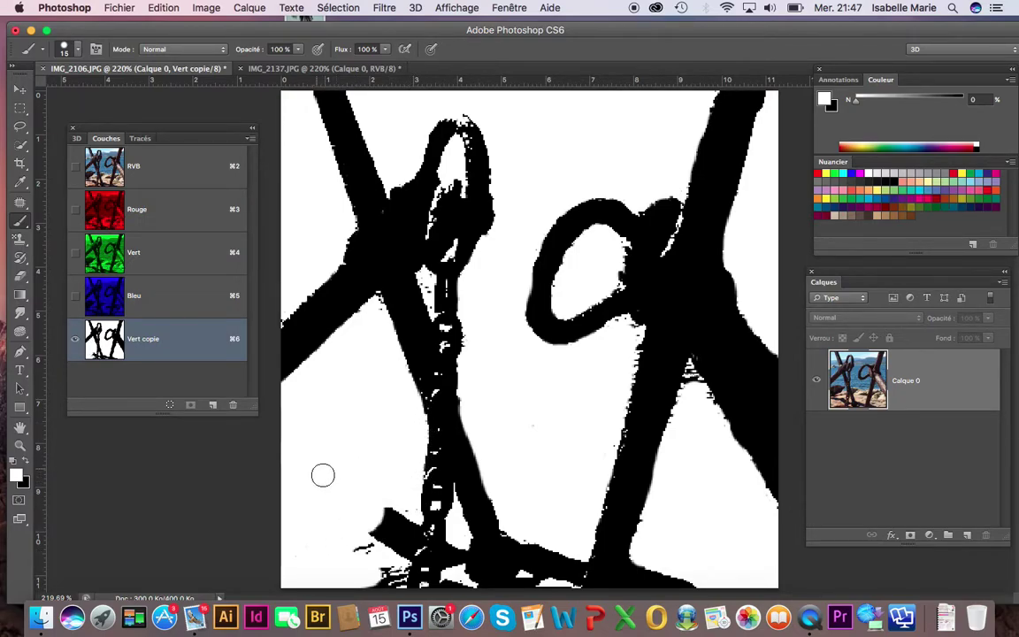
pyautogui.moveTo(382, 518)
pyautogui.mouseDown()
pyautogui.moveTo(392, 589)
pyautogui.moveTo(387, 518)
pyautogui.moveTo(386, 567)
pyautogui.mouseUp()
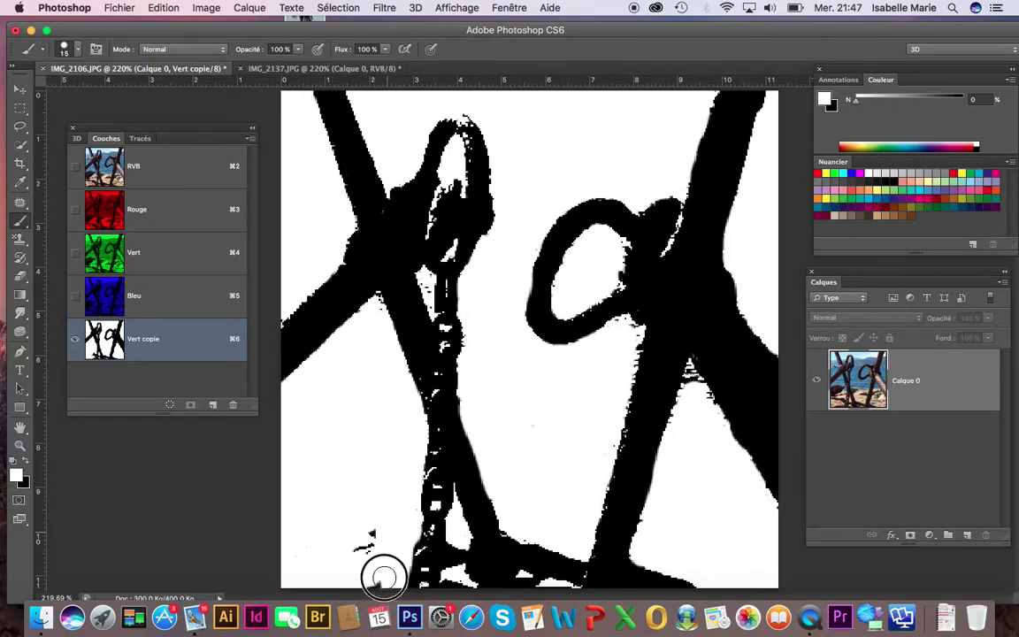
pyautogui.moveTo(456, 557)
pyautogui.mouseDown()
pyautogui.moveTo(455, 541)
pyautogui.moveTo(460, 588)
pyautogui.mouseUp()
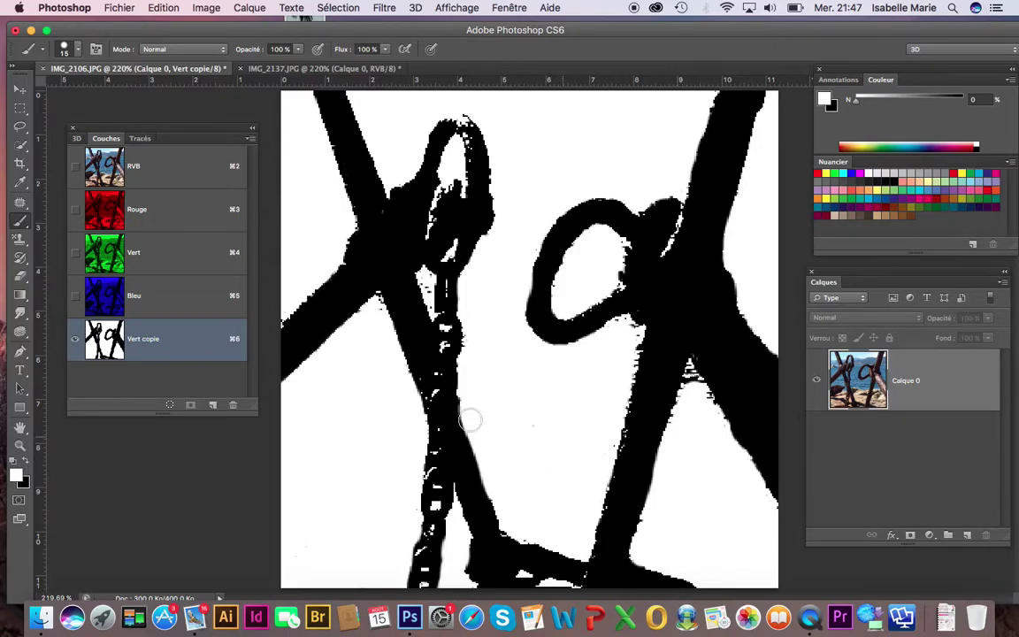
# - Reduce the brush to 7 px and paint white in the small gaps around the left anchor's shackle and upper chain
pyautogui.click(79, 50)
pyautogui.moveTo(39, 97); pyautogui.dragTo(34, 92)
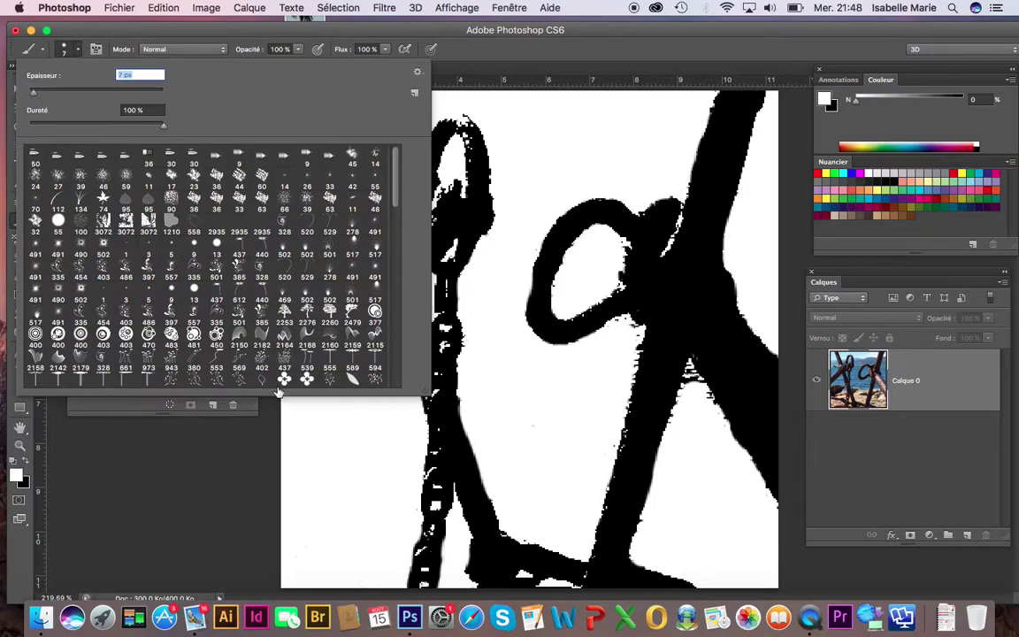
pyautogui.click(239, 448)
pyautogui.moveTo(466, 152); pyautogui.dragTo(446, 183)
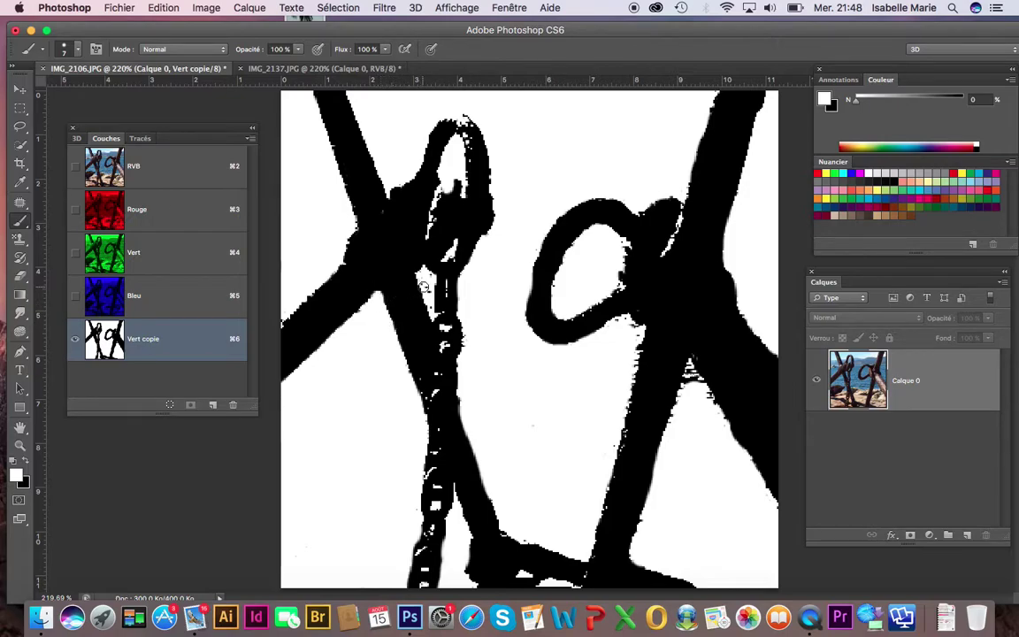
pyautogui.moveTo(429, 278)
pyautogui.mouseDown()
pyautogui.moveTo(428, 302)
pyautogui.moveTo(417, 289)
pyautogui.mouseUp()
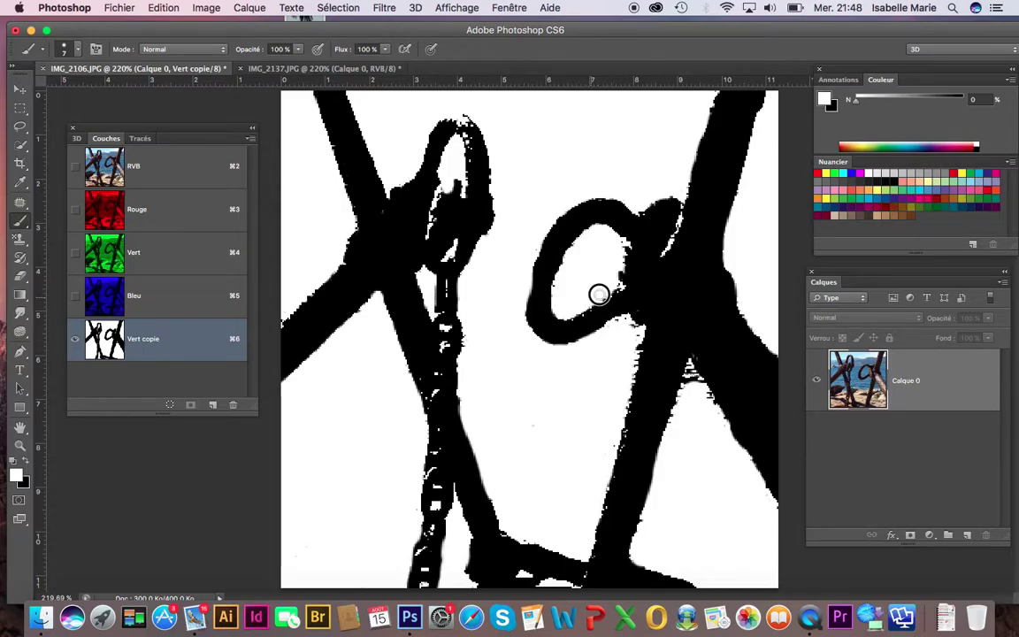
# - Clean up in white the inner edge of the right anchor's ring, its shank edge and the gap between its legs
pyautogui.moveTo(617, 284)
pyautogui.mouseDown()
pyautogui.moveTo(564, 268)
pyautogui.moveTo(584, 236)
pyautogui.mouseUp()
pyautogui.moveTo(627, 337)
pyautogui.mouseDown()
pyautogui.moveTo(613, 323)
pyautogui.moveTo(640, 332)
pyautogui.moveTo(632, 363)
pyautogui.mouseUp()
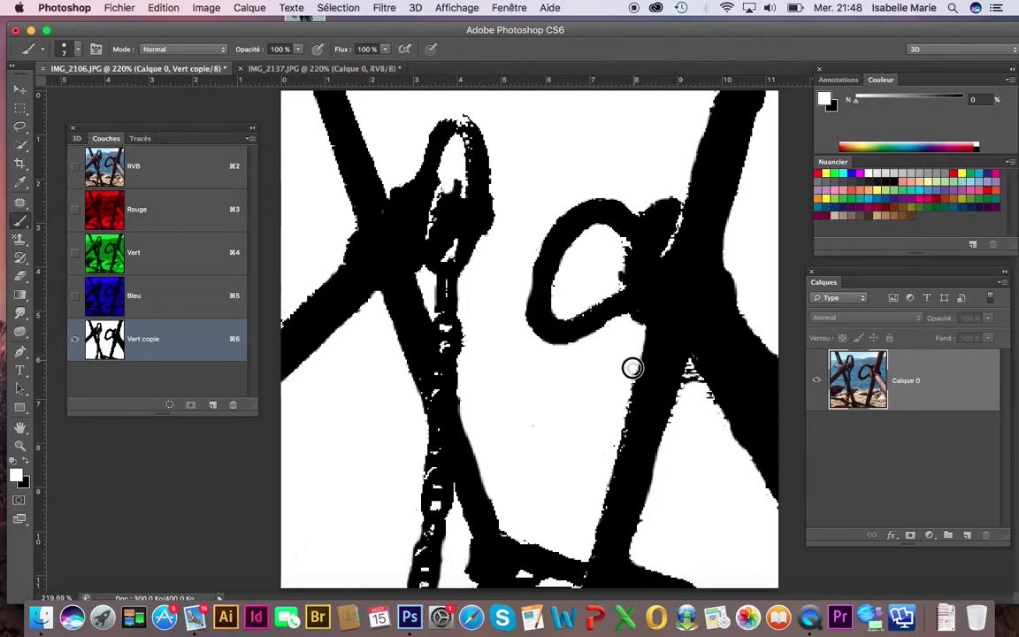
pyautogui.moveTo(694, 389)
pyautogui.mouseDown()
pyautogui.moveTo(689, 371)
pyautogui.moveTo(676, 425)
pyautogui.moveTo(689, 371)
pyautogui.moveTo(712, 411)
pyautogui.mouseUp()
pyautogui.press('[')
pyautogui.press('[')
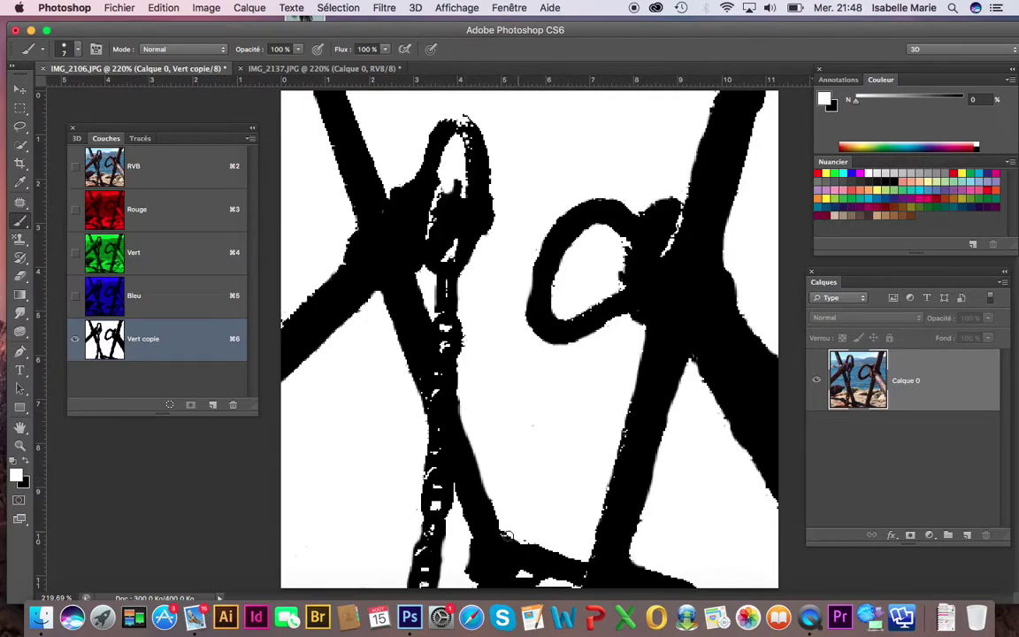
pyautogui.press(']')
pyautogui.press(']')
pyautogui.press(']')
pyautogui.press('[')
pyautogui.press('[')
pyautogui.press('[')
# - Load the Vert copie channel as a selection and invert it so the anchors are selected
pyautogui.click(170, 406)
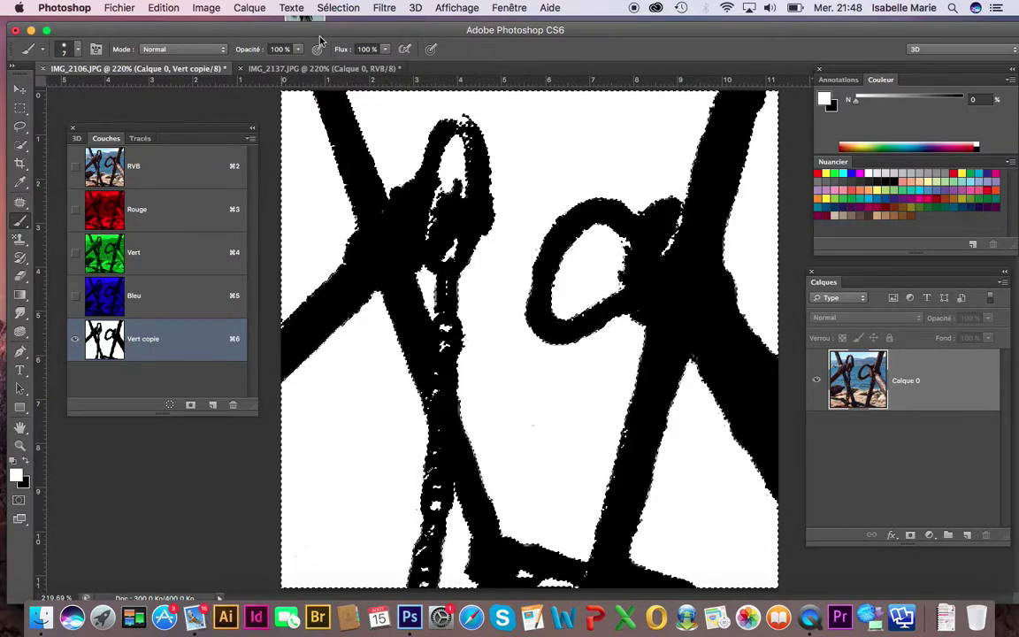
pyautogui.click(339, 8)
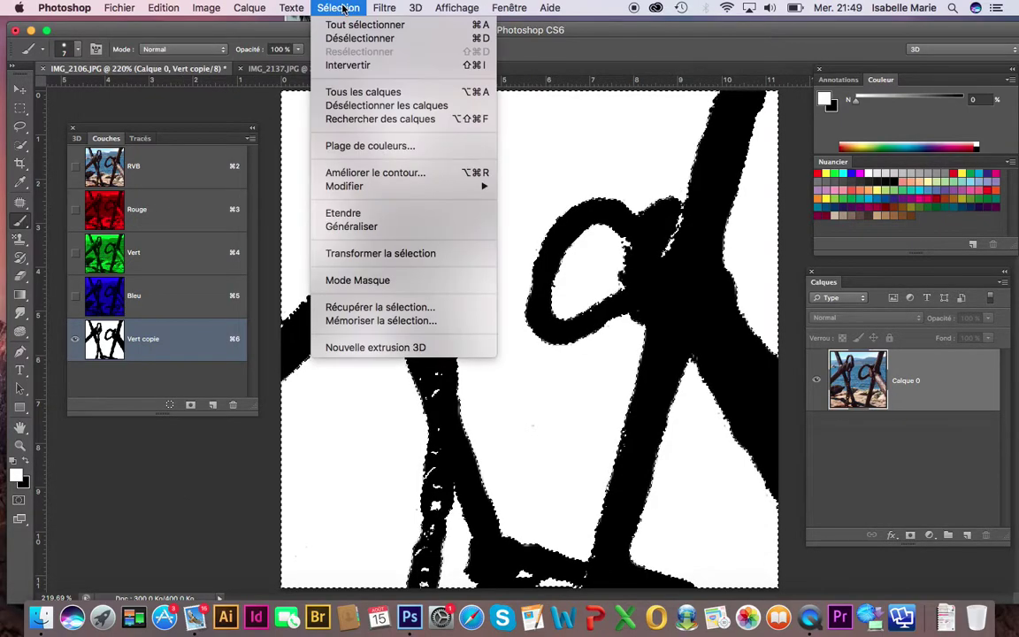
pyautogui.click(347, 64)
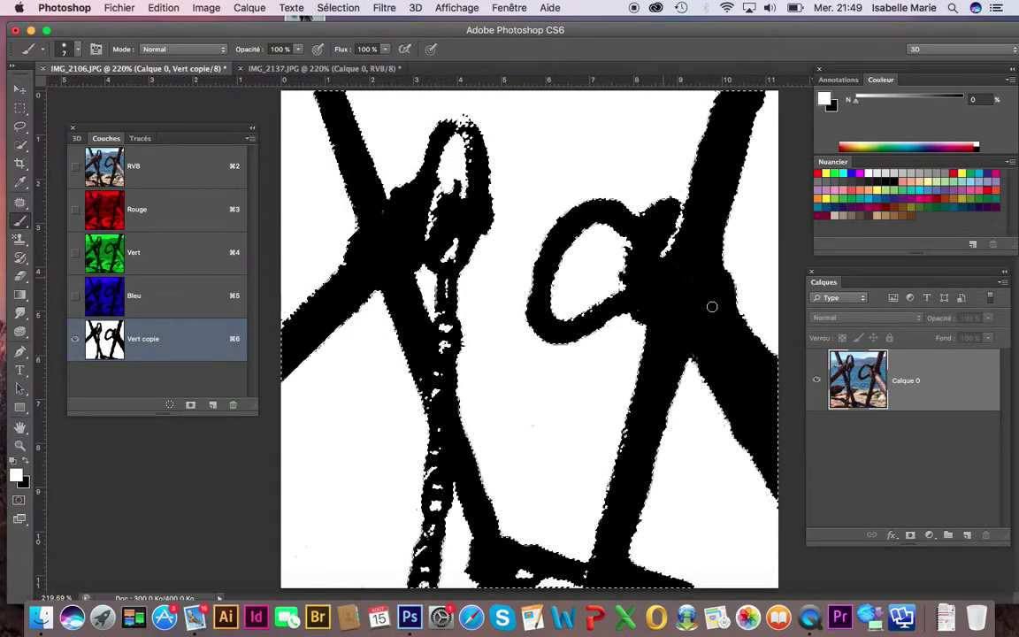
# - Copy the selected anchors from Calque 0 onto a new layer and hide Calque 0
pyautogui.click(954, 391)
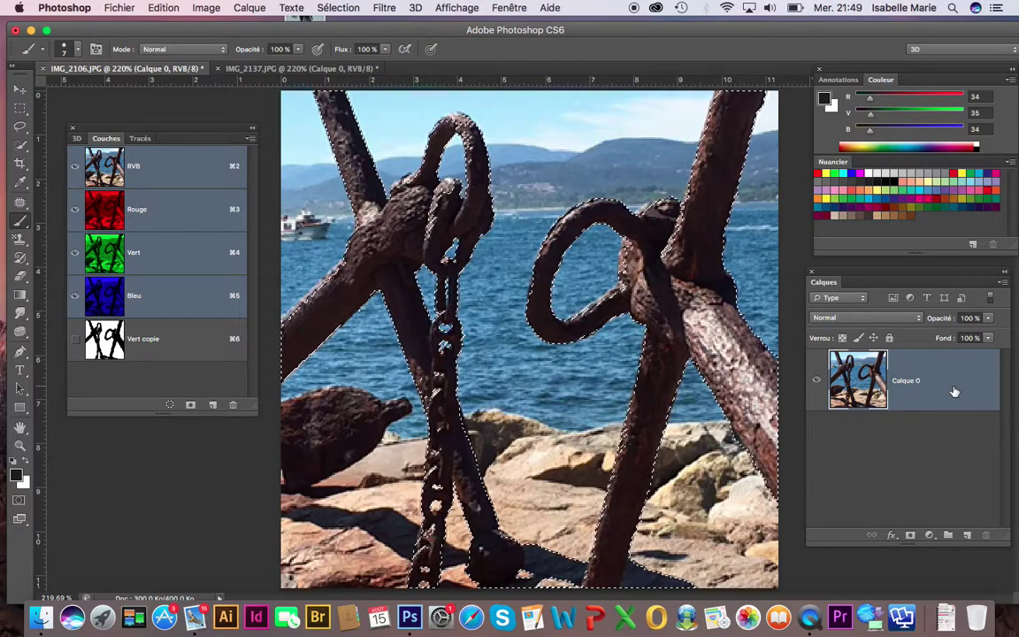
pyautogui.press('super+j')
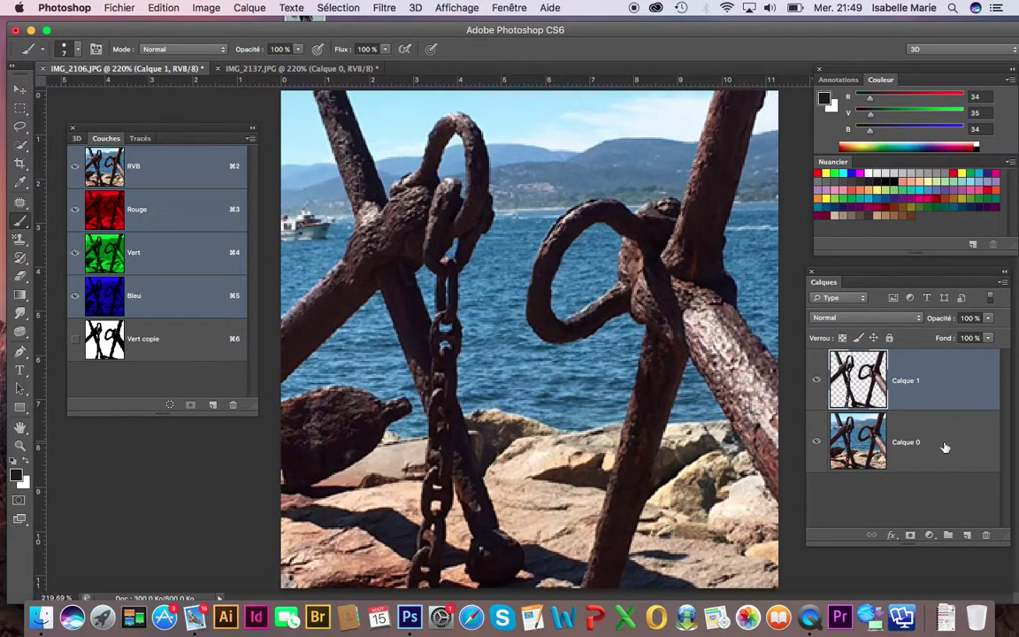
pyautogui.click(816, 442)
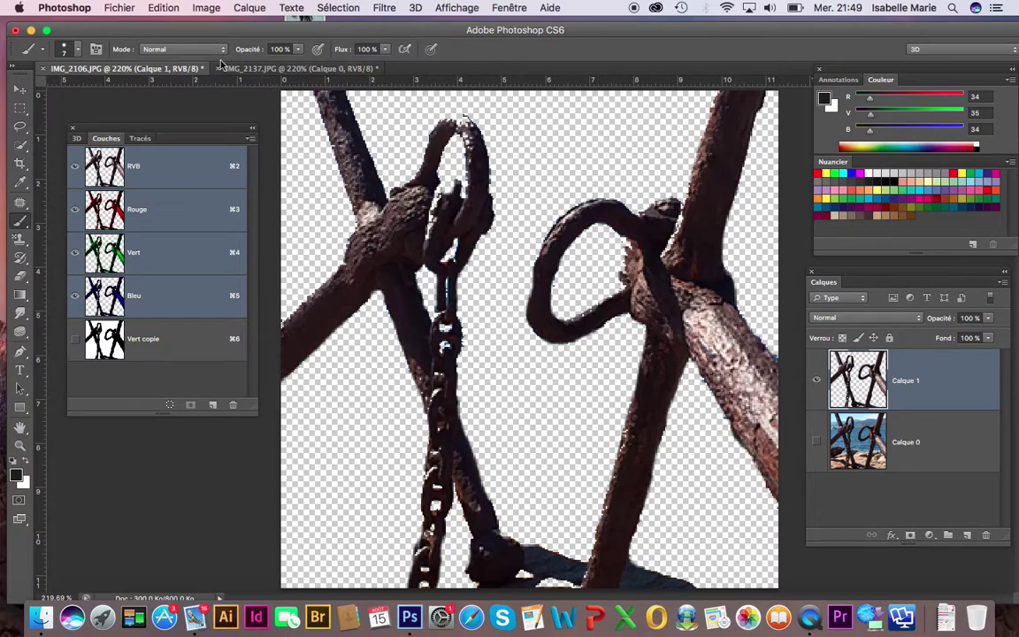
# - Duplicate Calque 0 of IMG_2137.JPG into the IMG_2106.JPG document
pyautogui.click(266, 71)
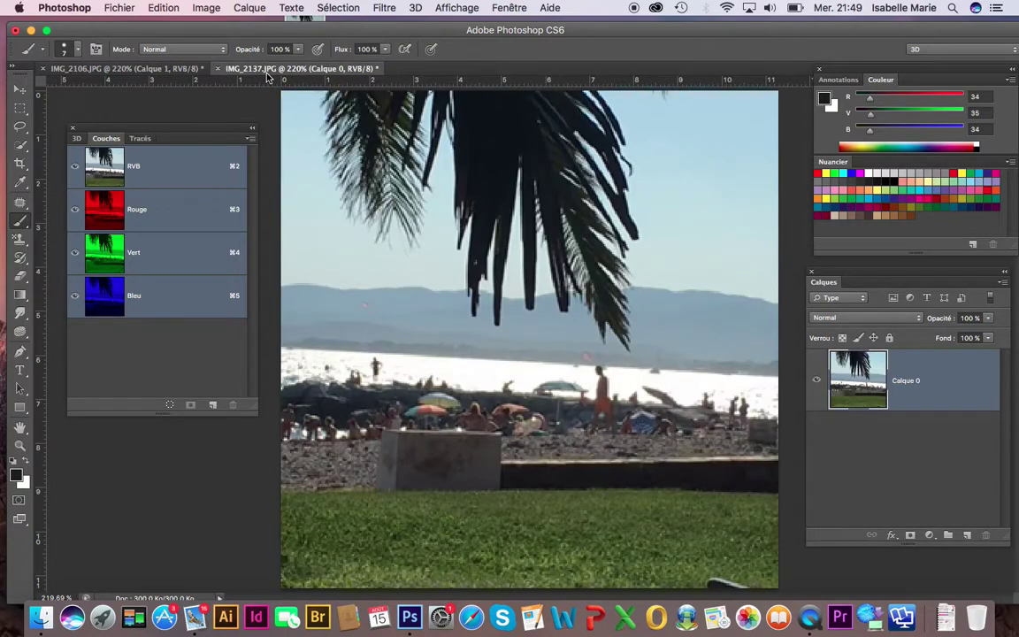
pyautogui.click(944, 382)
pyautogui.click(1003, 283)
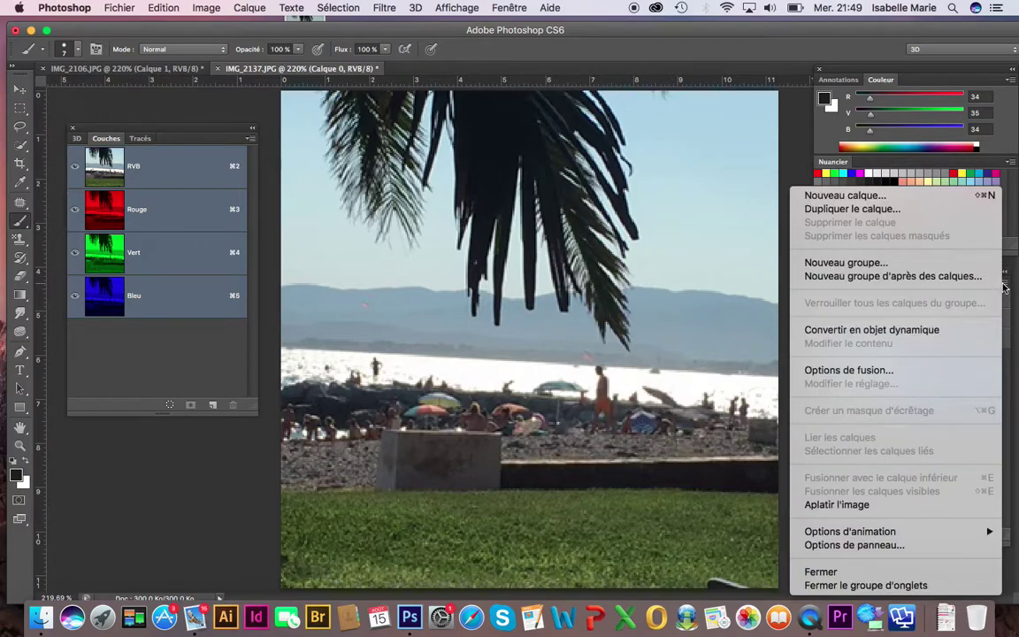
pyautogui.click(853, 208)
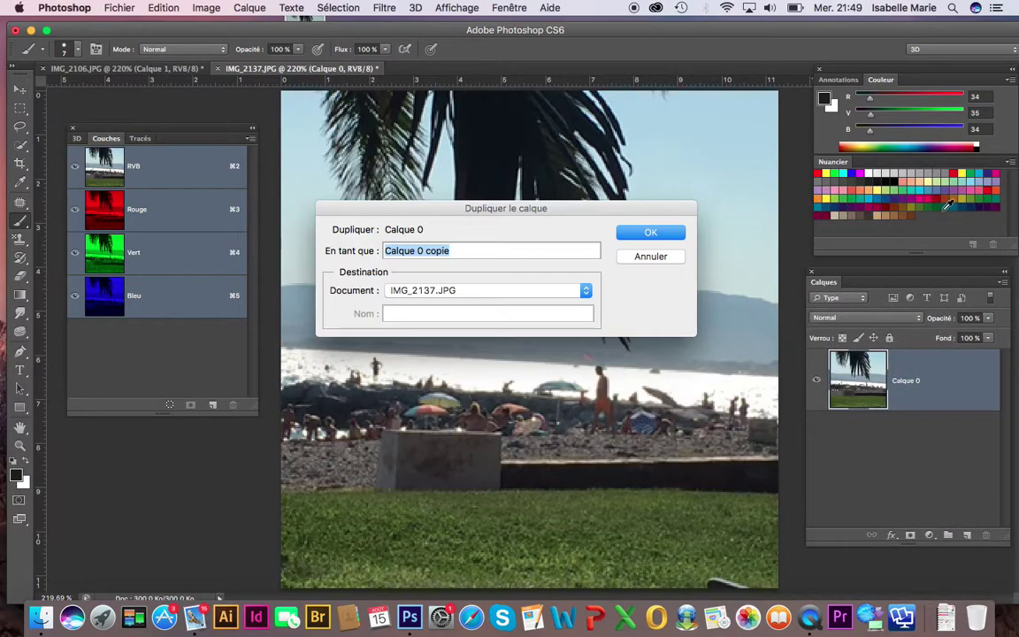
pyautogui.moveTo(452, 208); pyautogui.dragTo(425, 274)
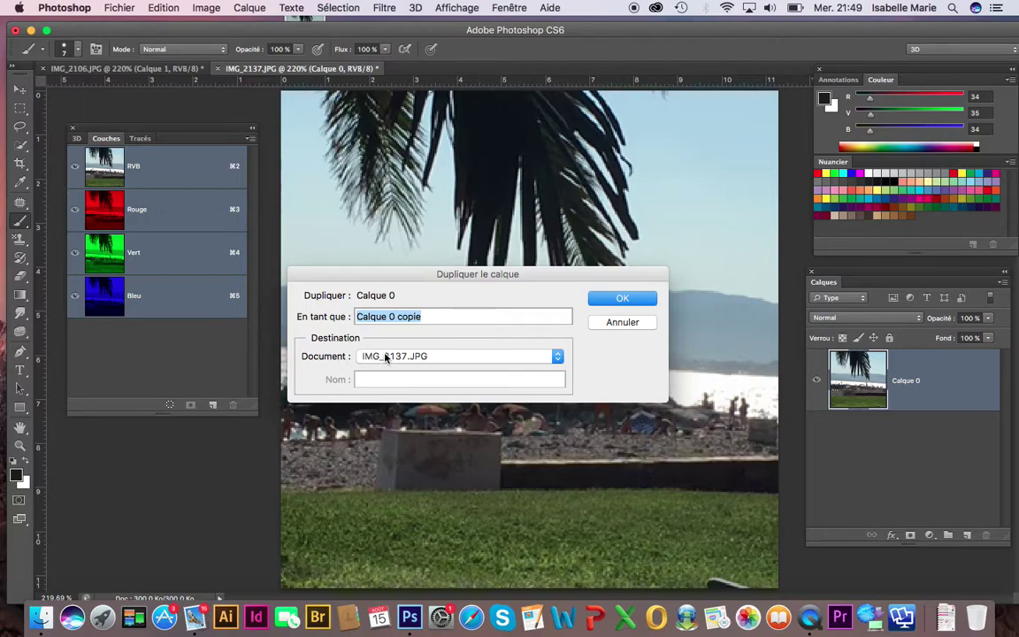
pyautogui.click(557, 357)
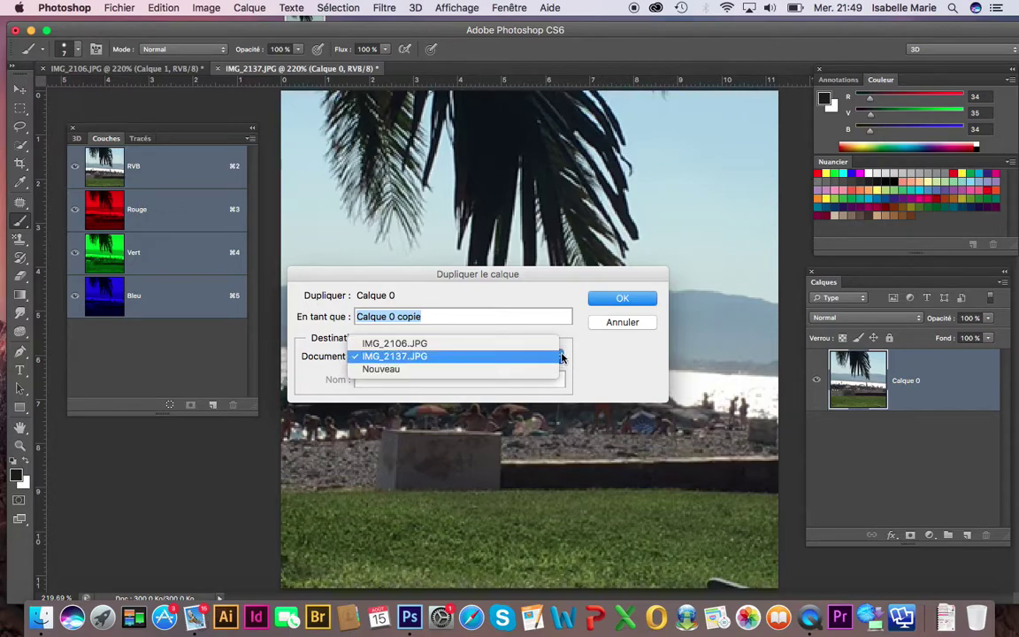
pyautogui.click(439, 343)
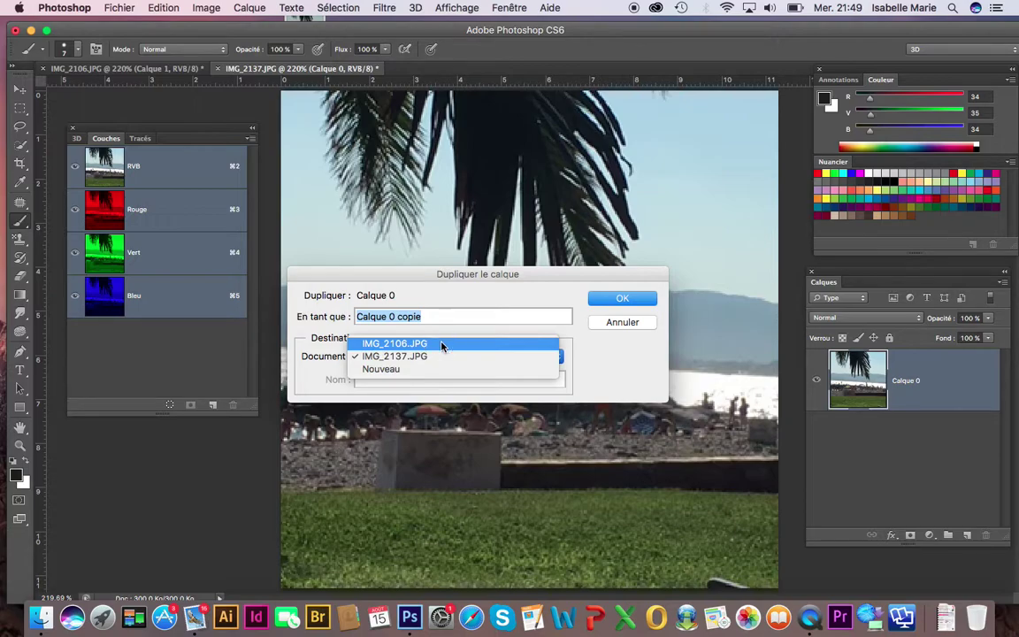
pyautogui.click(602, 297)
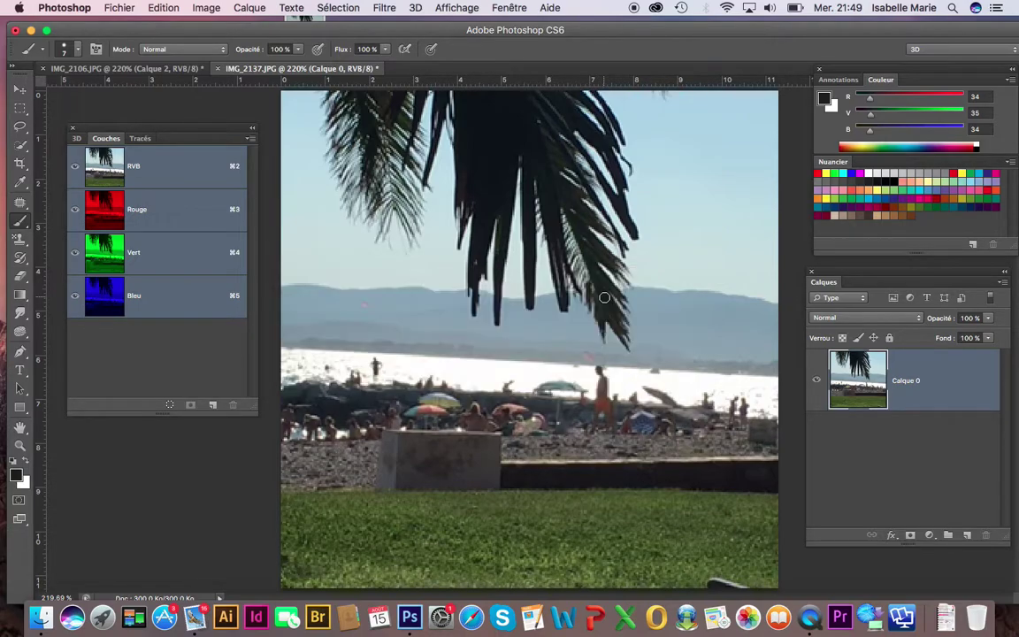
# - In IMG_2106.JPG, place the palm and beach layer below the cut-out anchors layer and make the anchors layer active
pyautogui.click(133, 69)
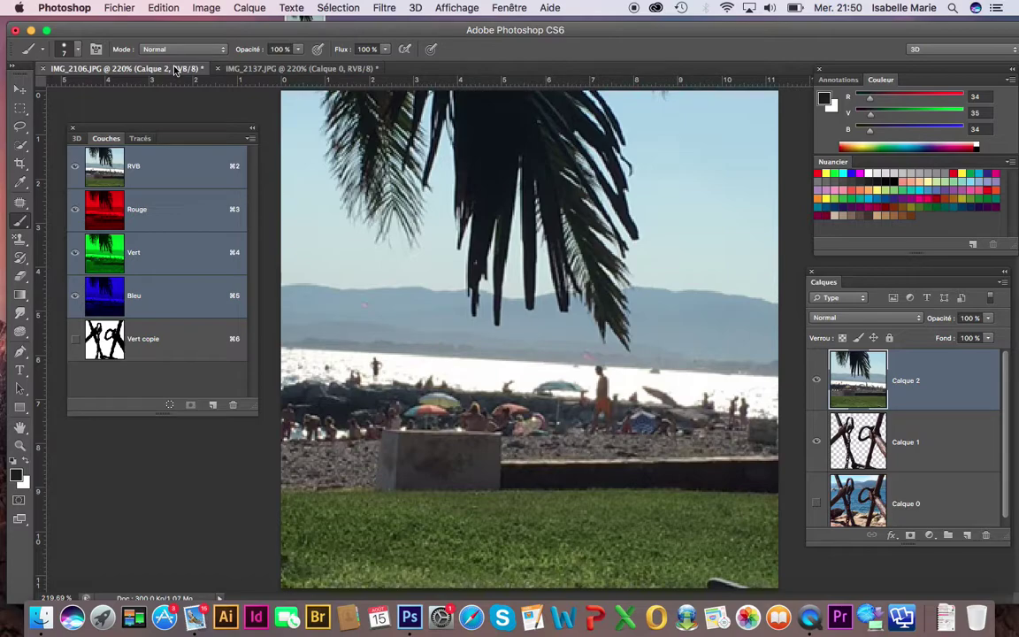
pyautogui.moveTo(955, 438); pyautogui.dragTo(951, 465)
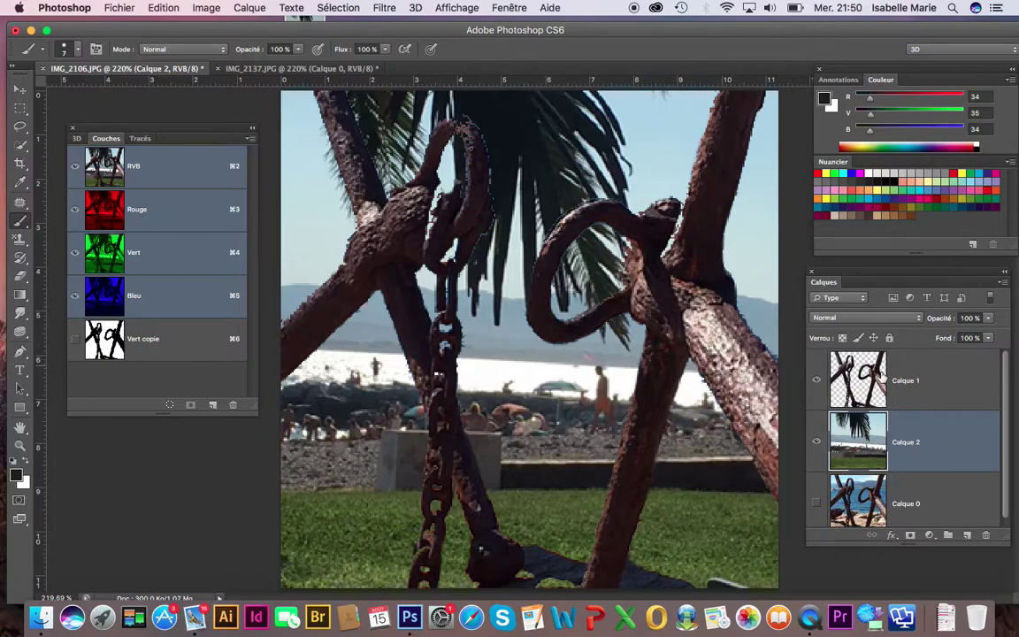
pyautogui.click(943, 382)
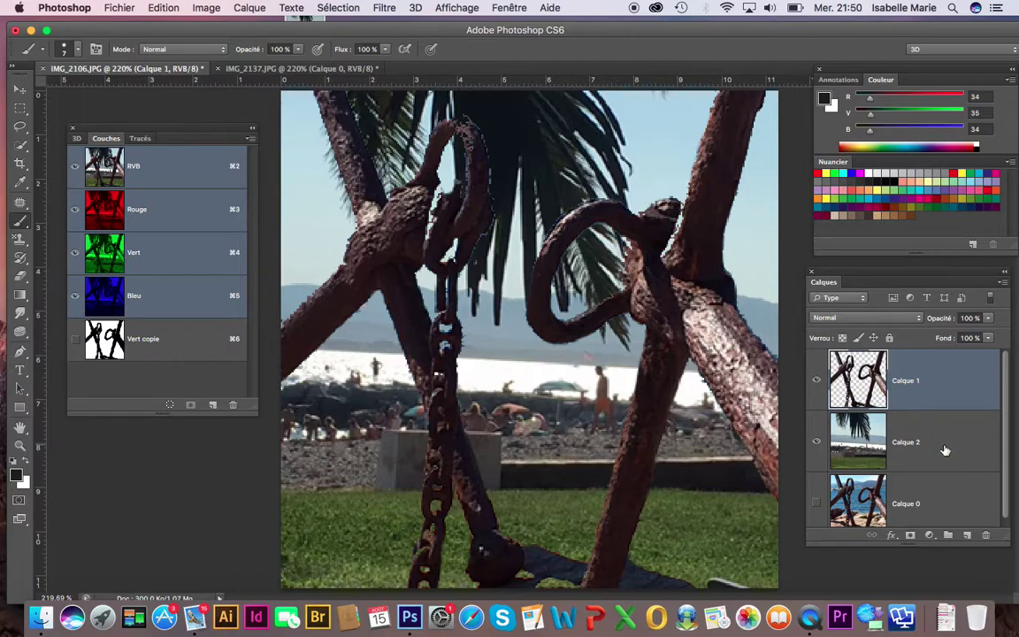